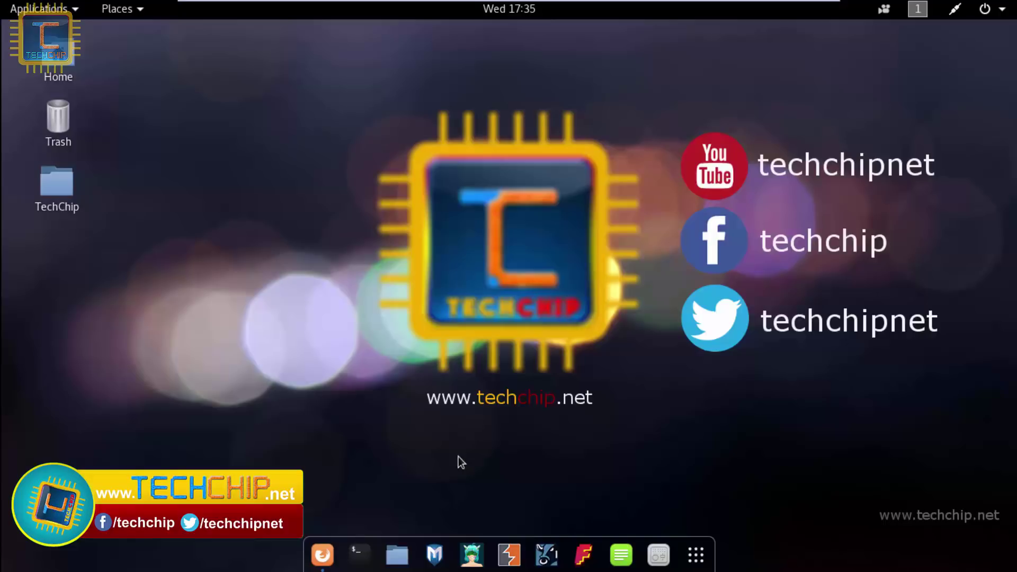
- Launch Firefox and run a Google search for 'DVWA'
left_click(323, 557)
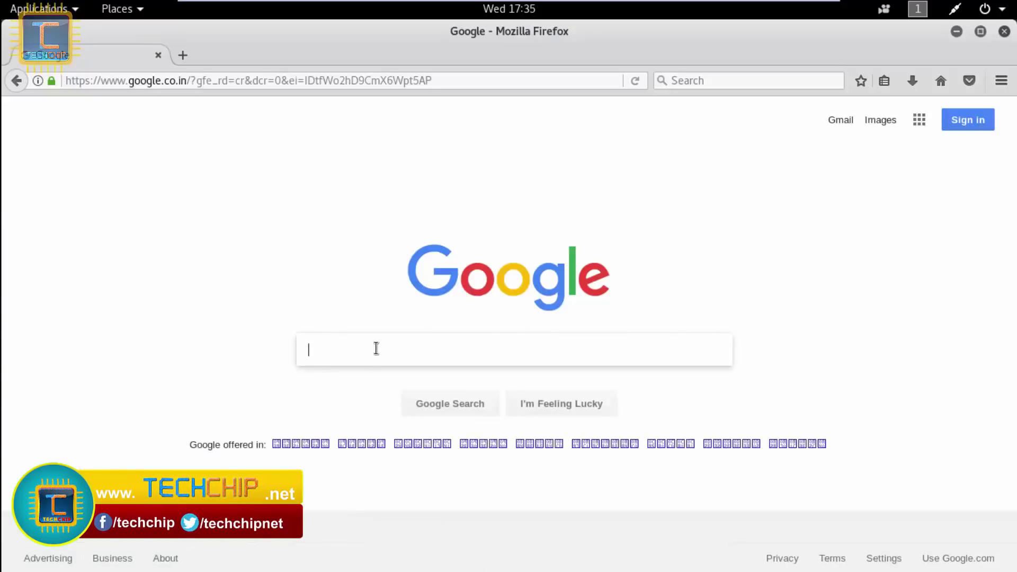
type("DV")
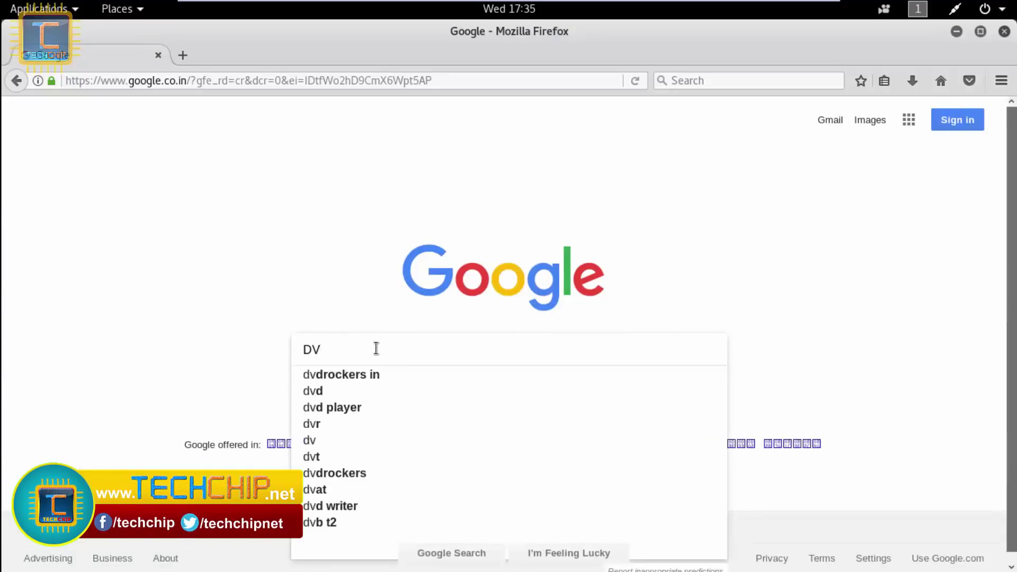
type("WA")
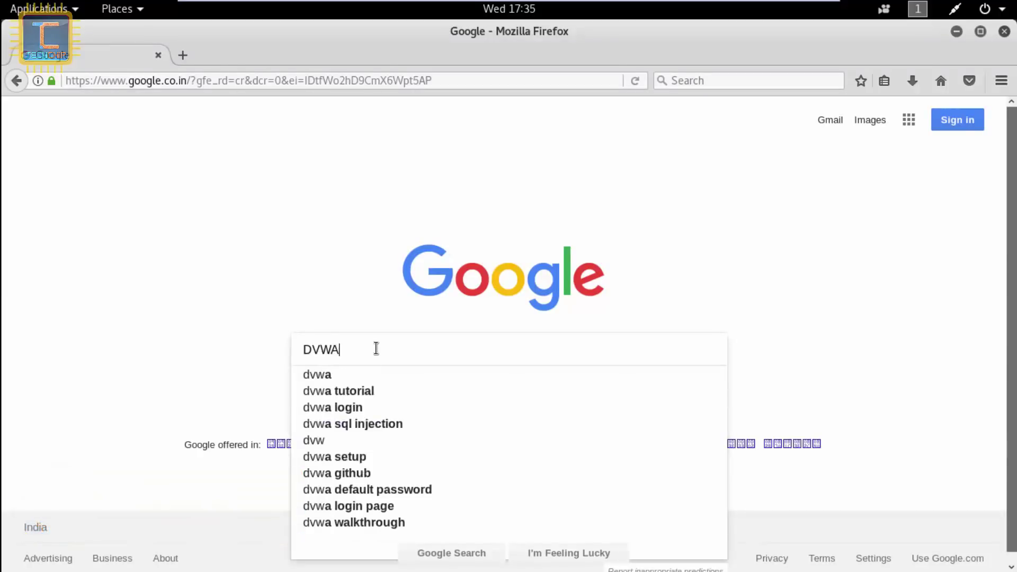
key("Return")
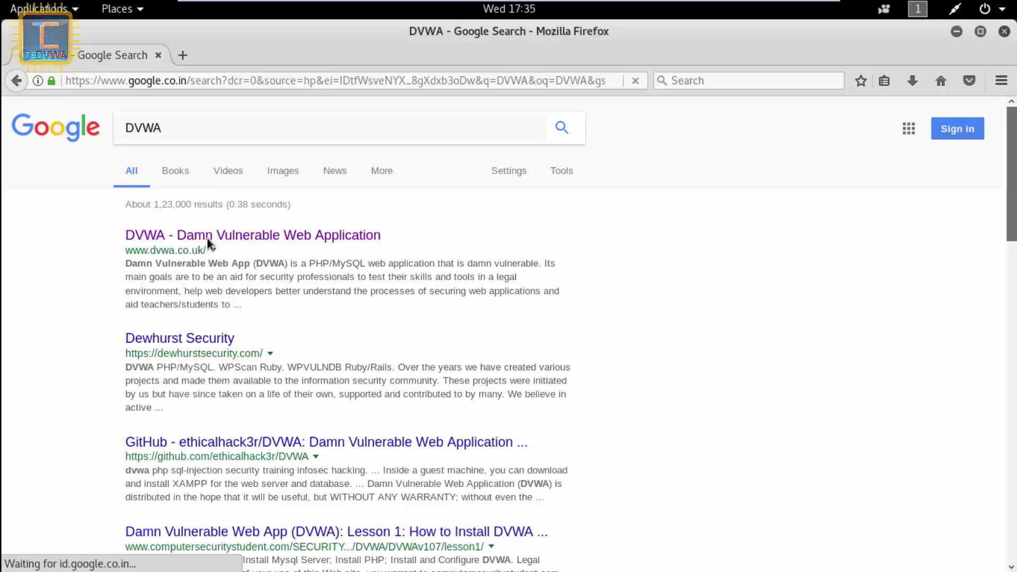
- Save DVWA-master.zip from the dvwa.co.uk page and confirm the 1.3 MB download finished
left_click(189, 237)
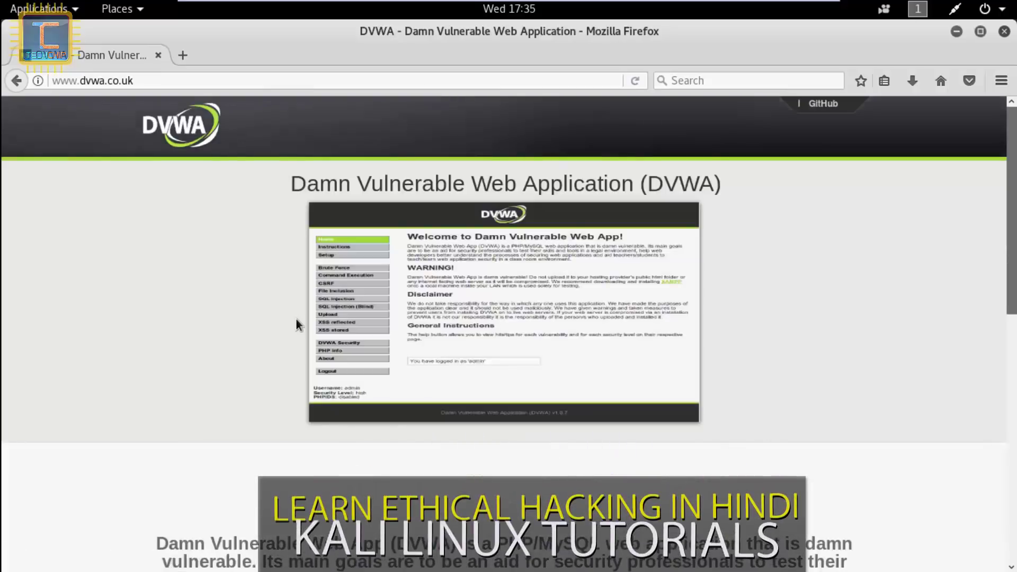
scroll(296, 319, "down", 10)
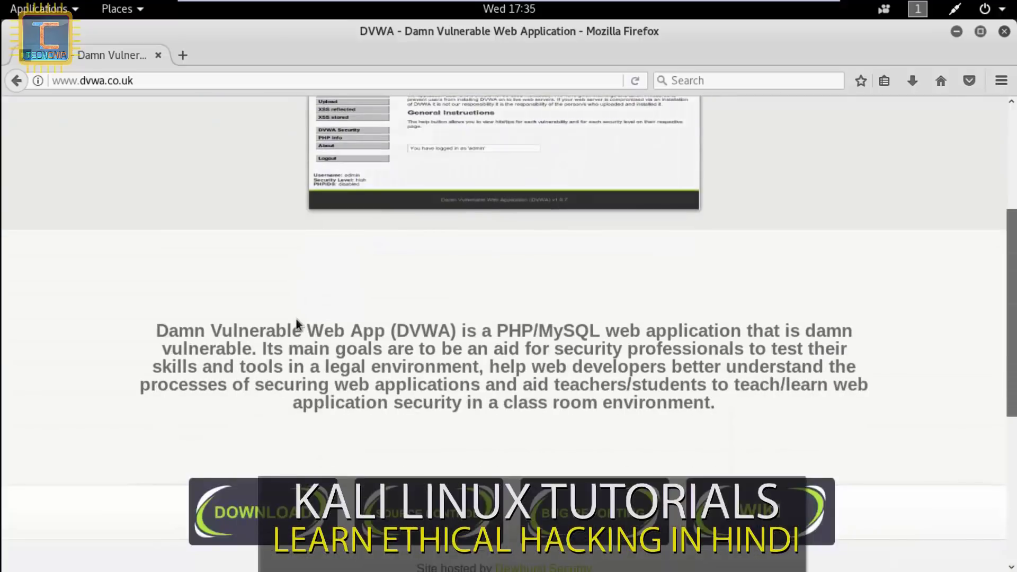
left_click(274, 387)
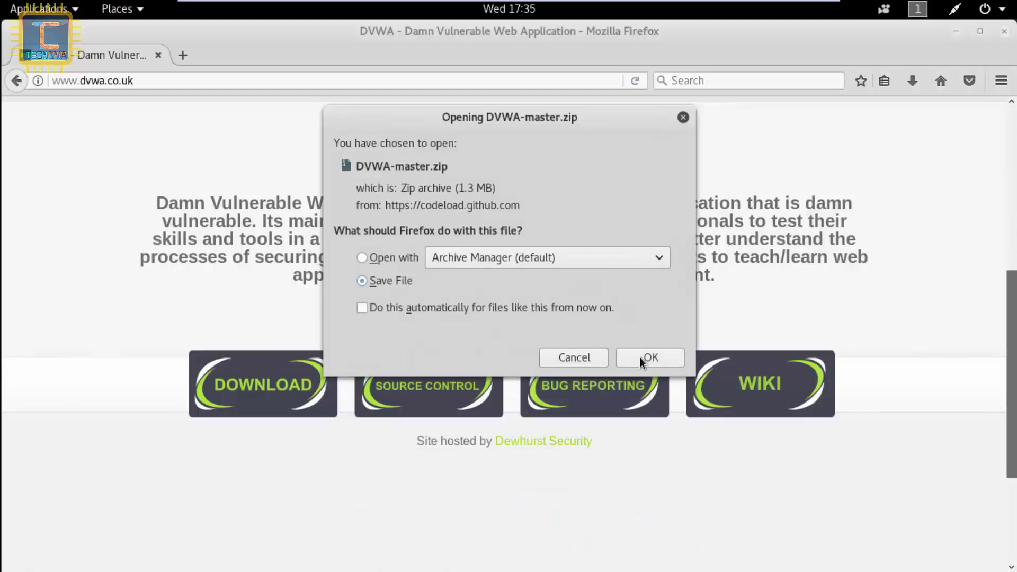
left_click(647, 371)
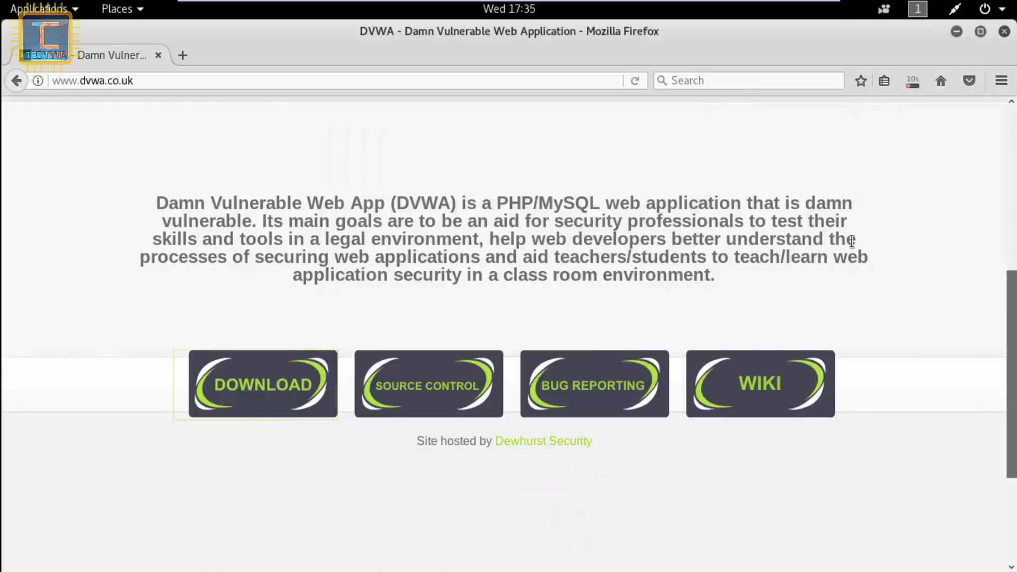
left_click(910, 83)
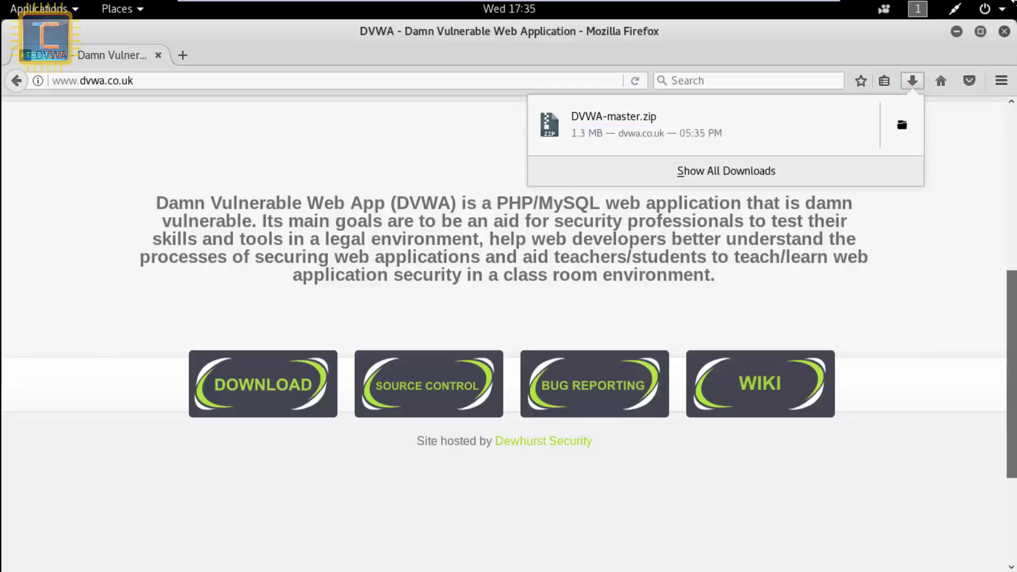
left_click(954, 32)
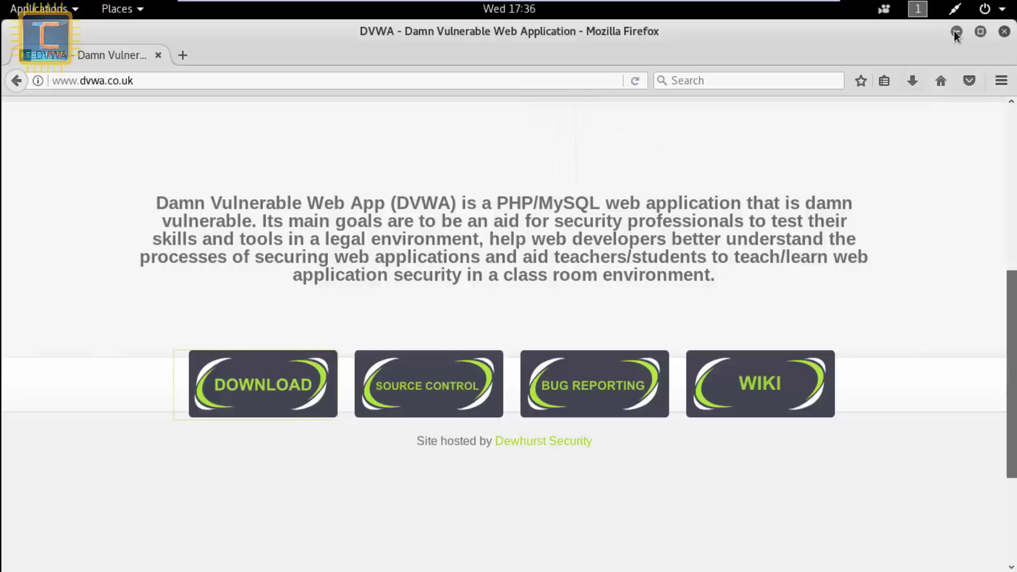
- Open a terminal with enlarged text, change into Downloads and list its files
left_click(954, 32)
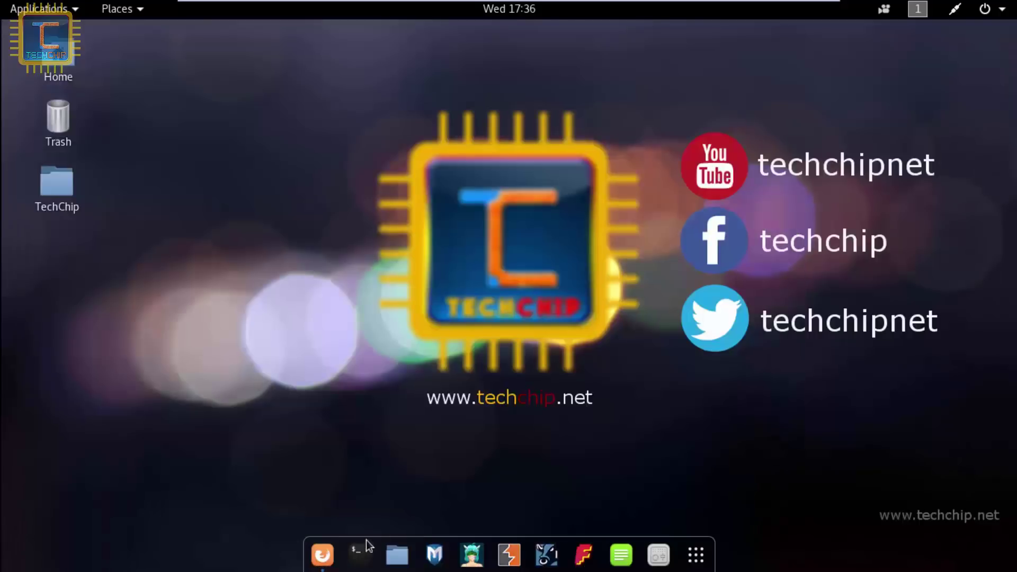
left_click(369, 545)
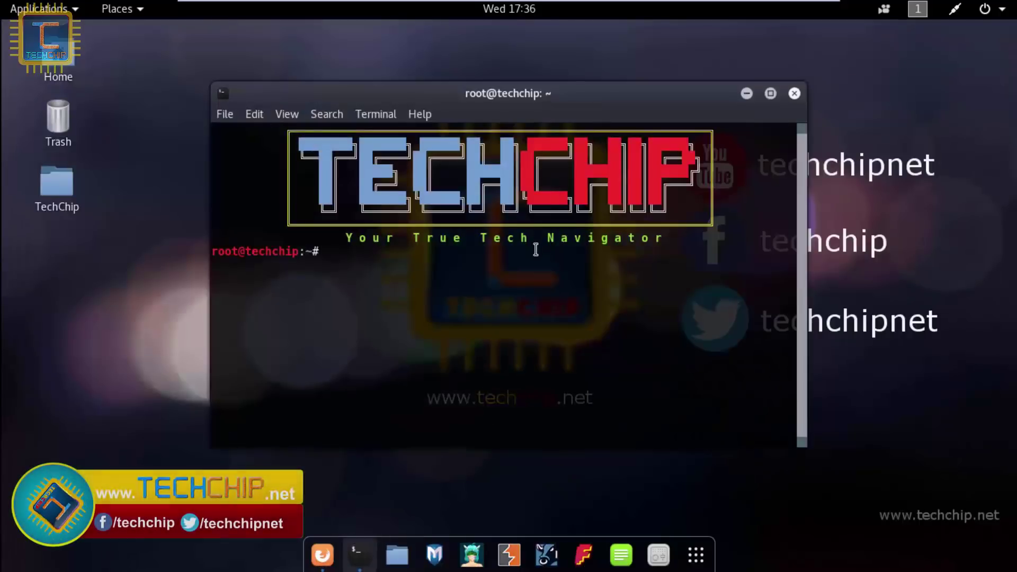
key("ctrl+plus")
left_click_drag(679, 101, 631, 37)
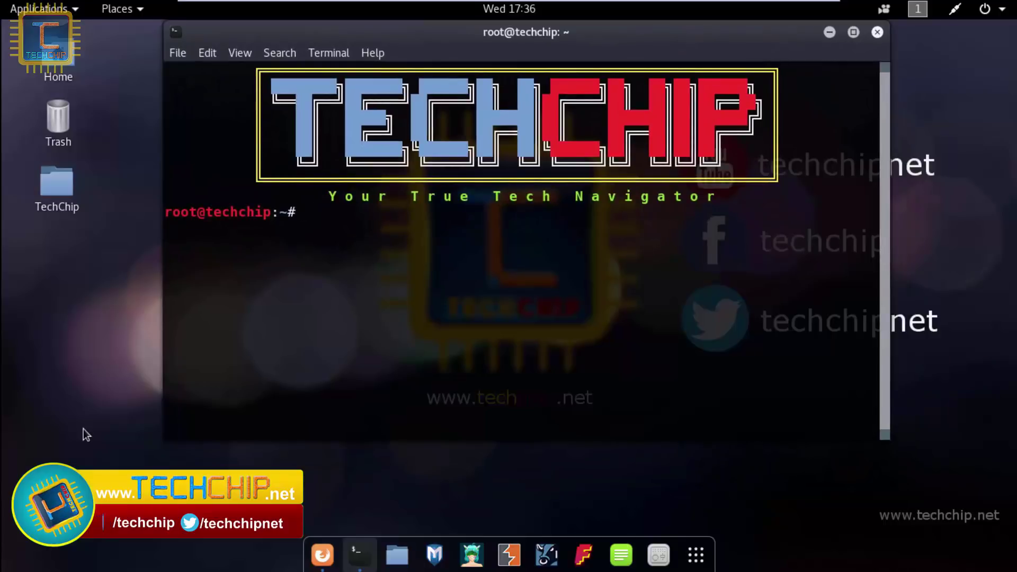
type("cd Do")
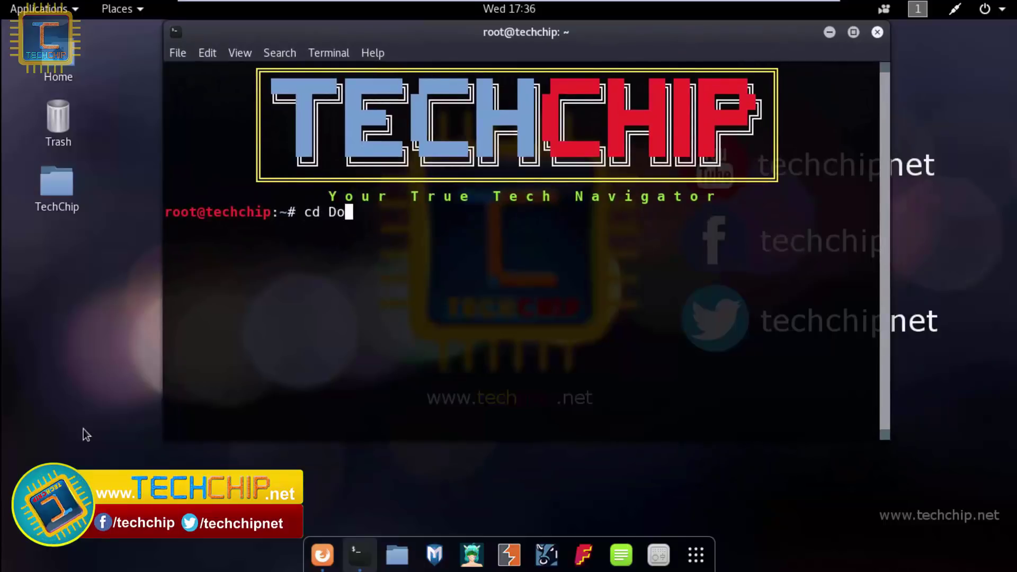
key("Tab")
key("Return")
type("ls")
key("Return")
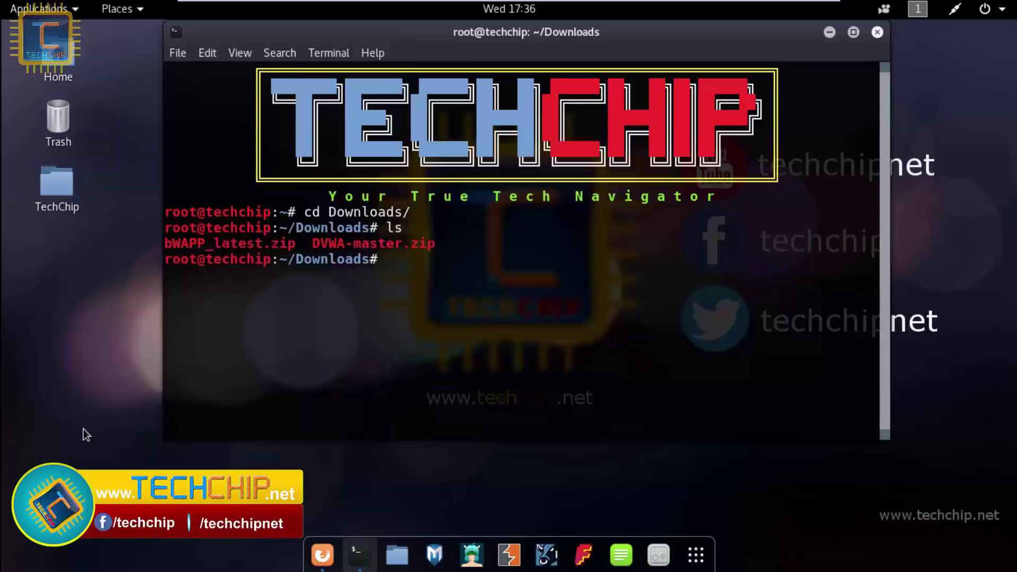
- Unzip DVWA-master.zip into /var/www/html/, then change into that folder and list it
double_click(358, 243)
left_click(411, 256)
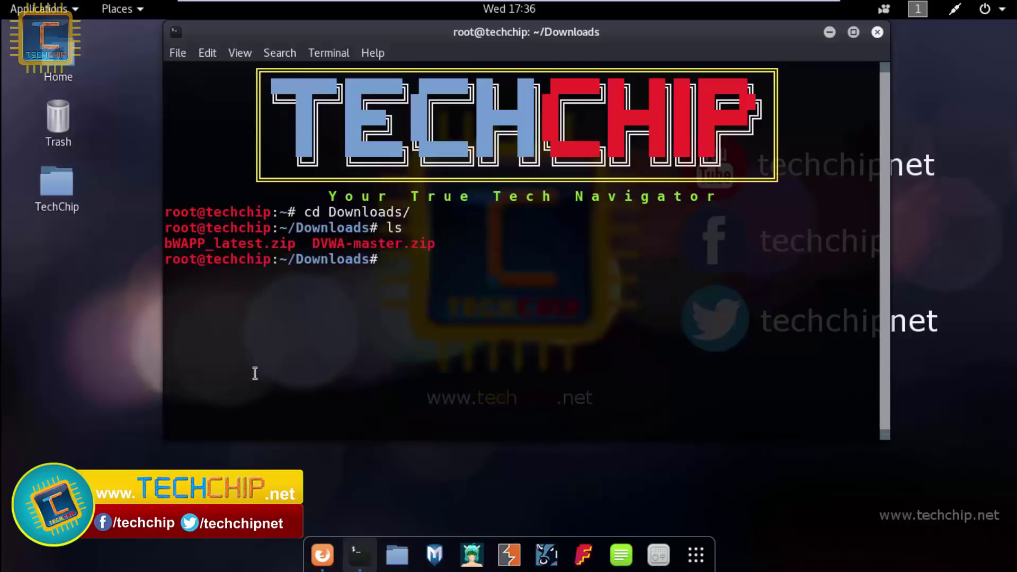
type("unzip ")
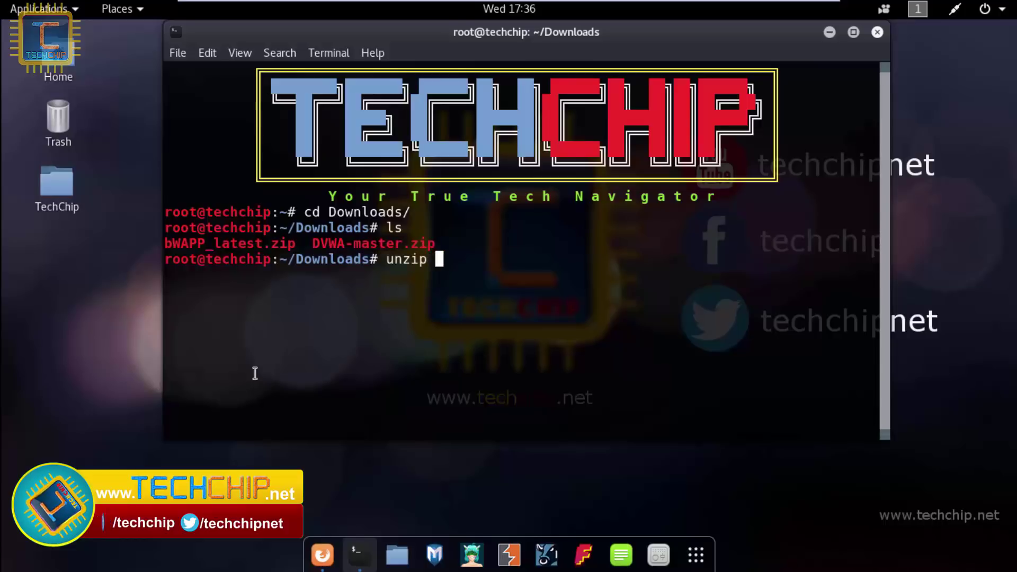
type("-d /va")
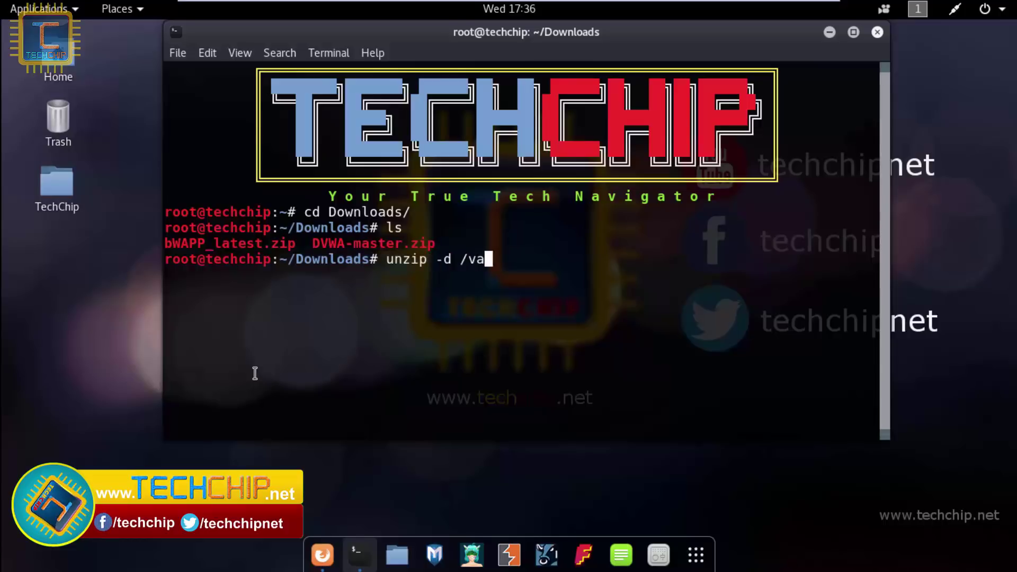
type("r/")
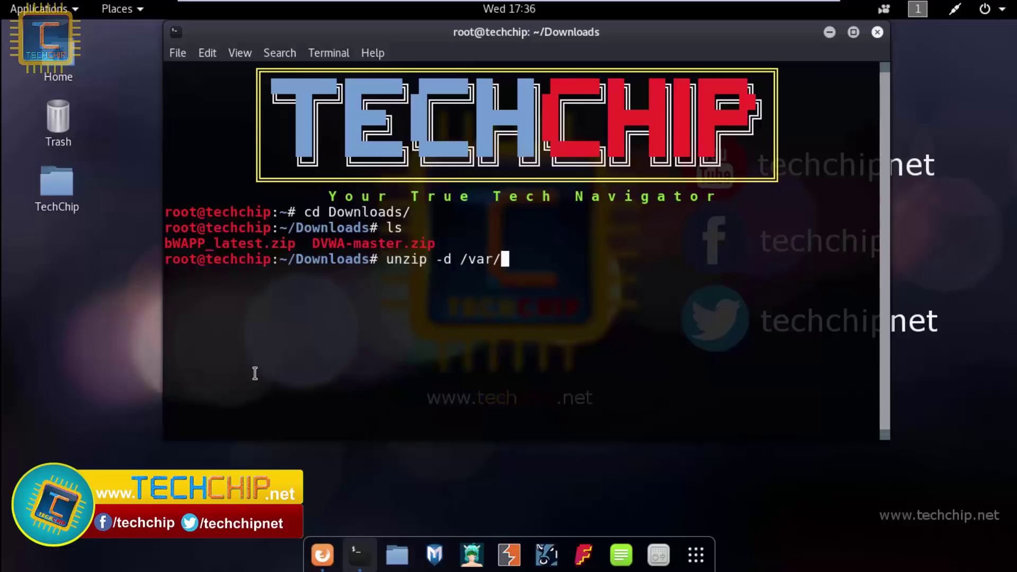
type("www/html/")
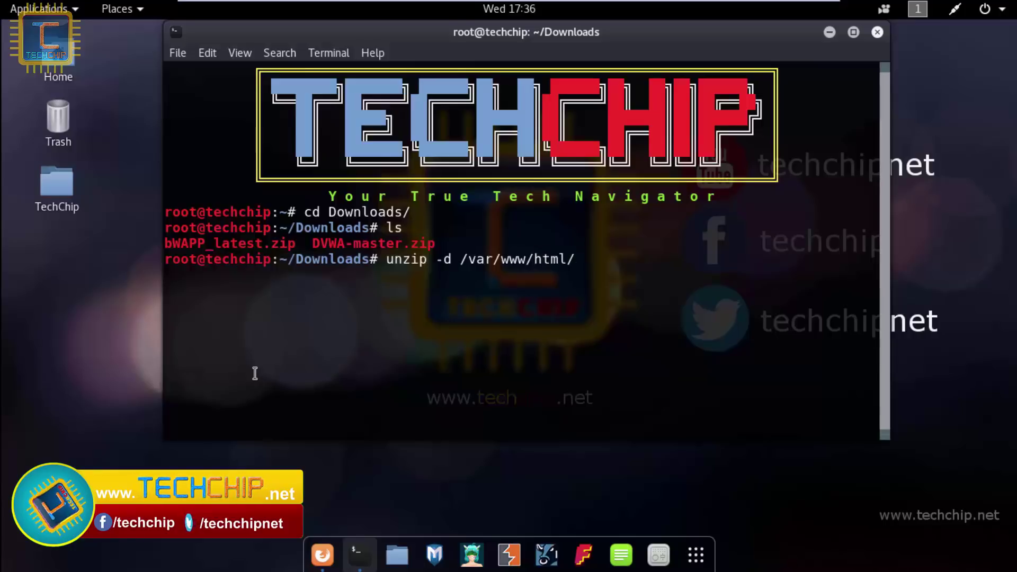
type(" D")
key("Tab")
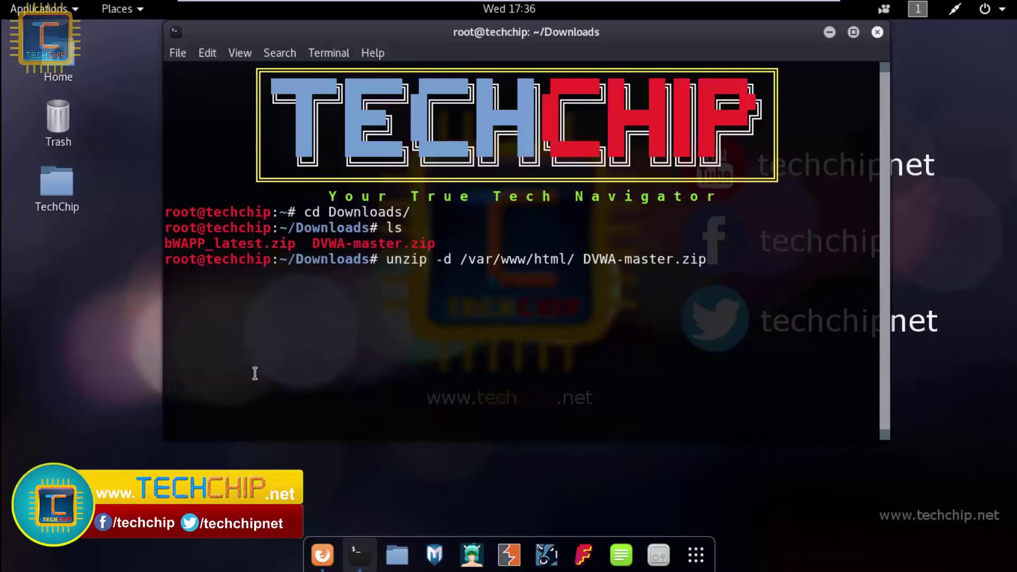
key("Return")
type("cd /var/www/h")
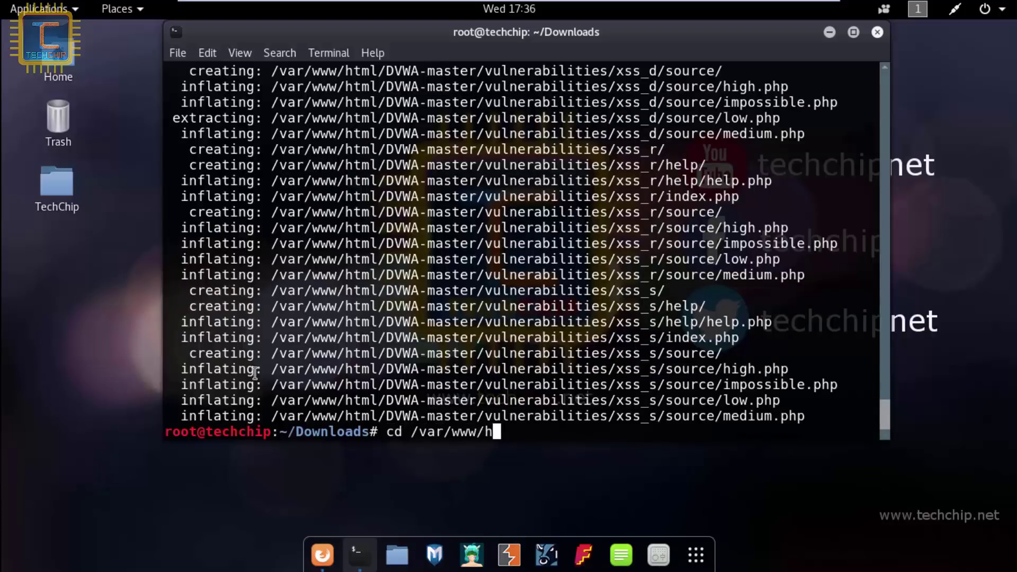
key("Tab")
key("Return")
key("Return")
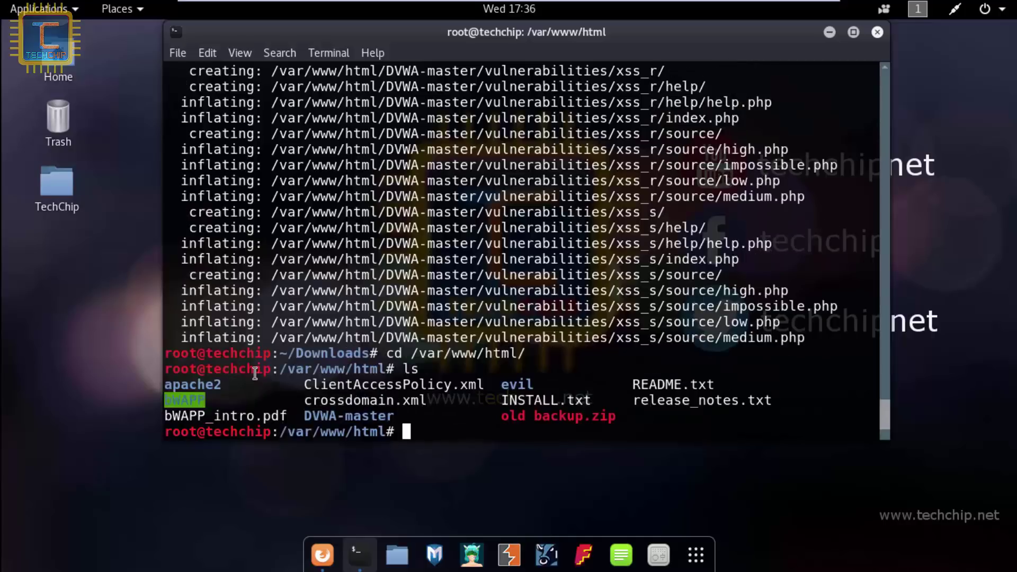
double_click(355, 416)
left_click(265, 470)
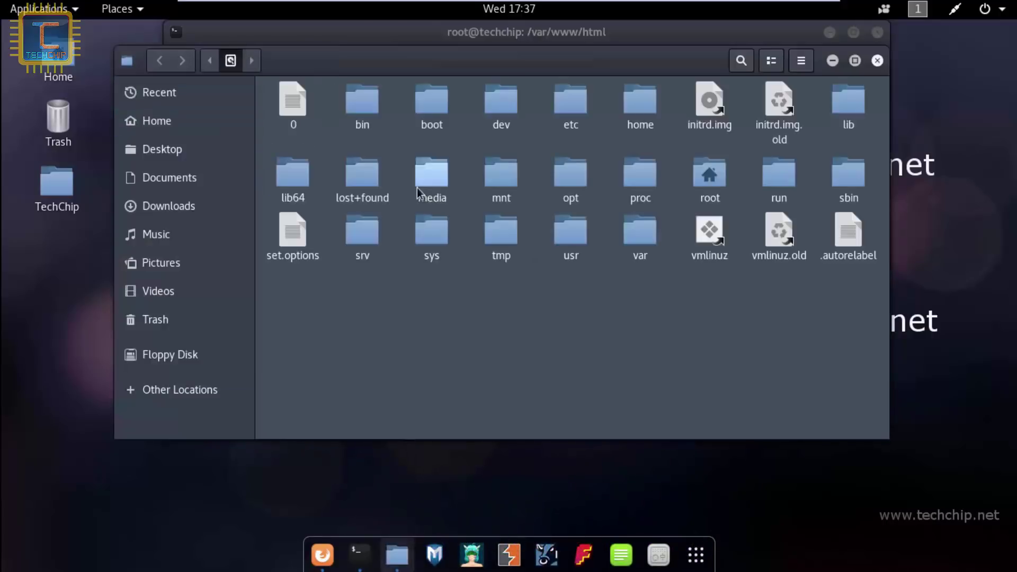
- Browse to /var/www/html in Files and rename DVWA-master to dvwa
left_click(635, 240)
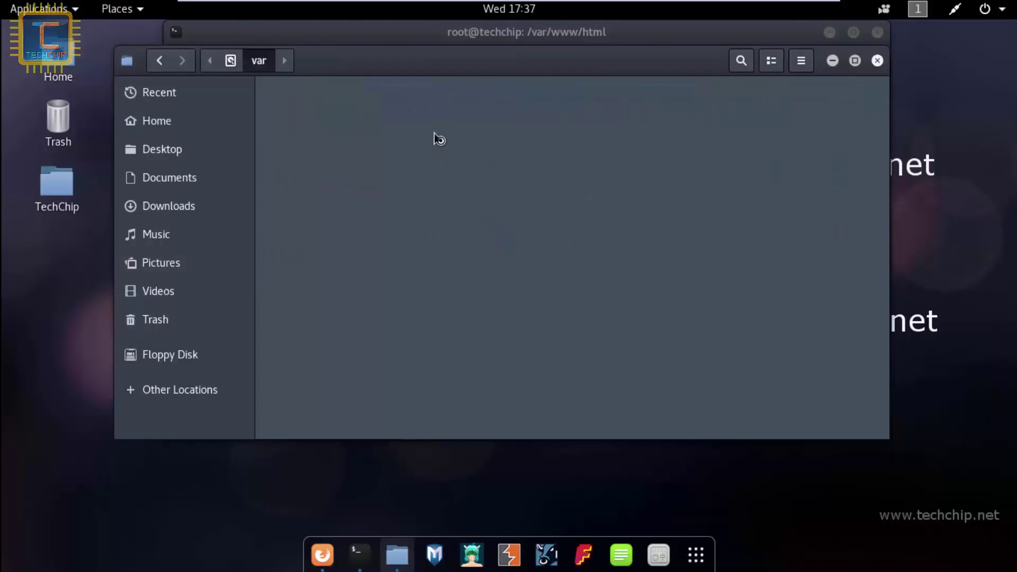
double_click(496, 163)
double_click(362, 106)
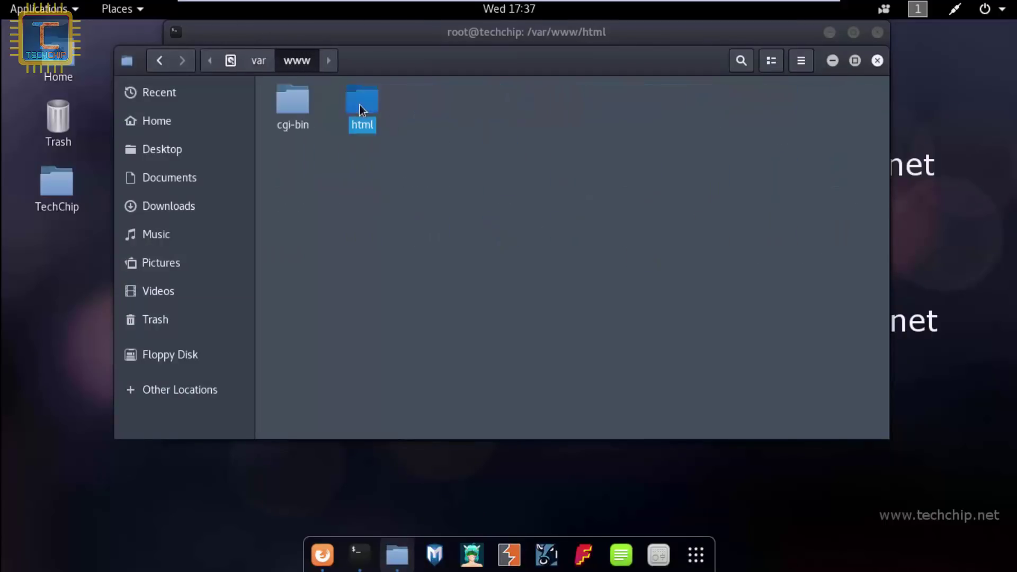
left_click(639, 110)
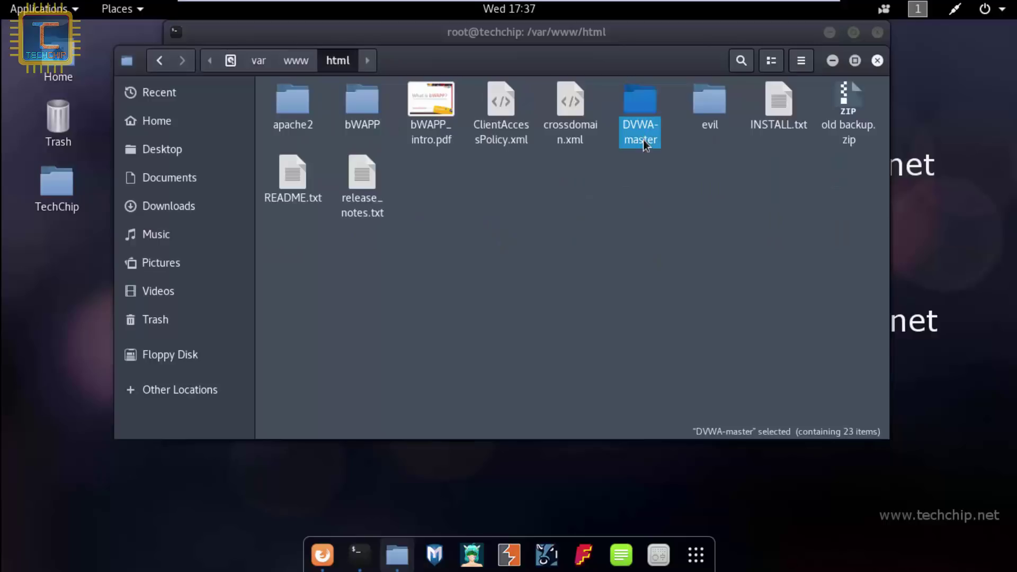
key("F2")
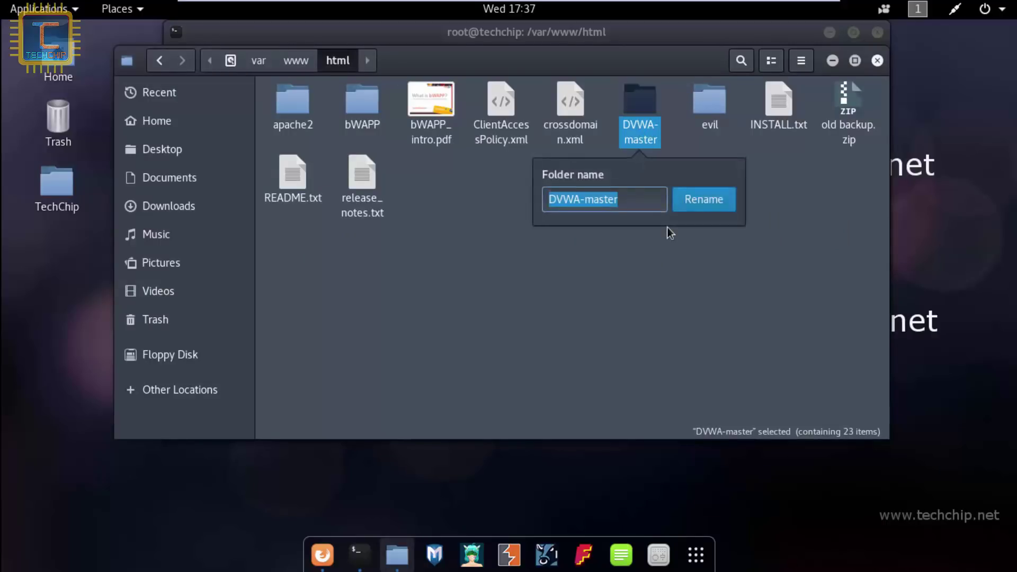
type("dvwa")
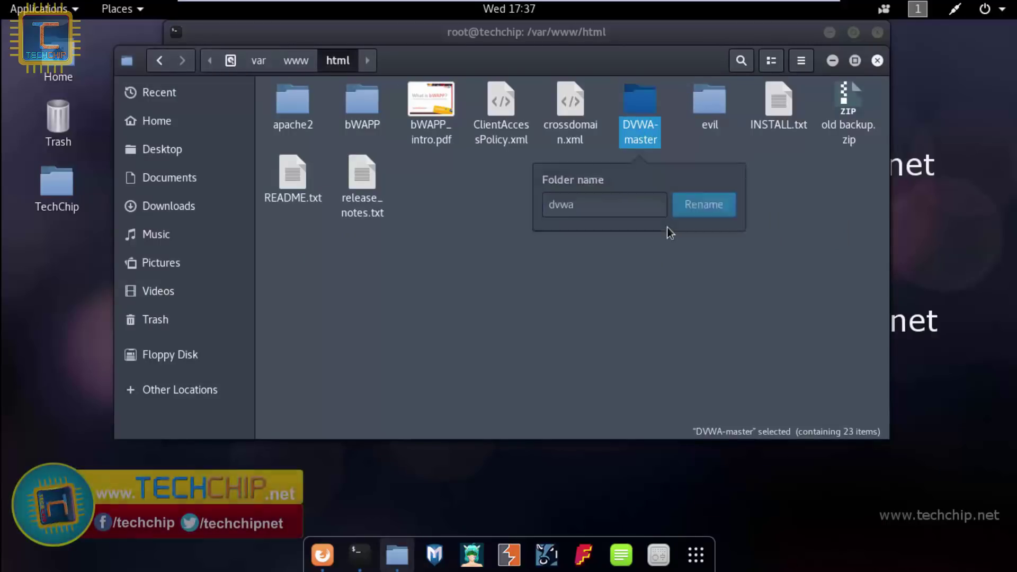
key("Return")
- Open dvwa/config and select config.inc.php.dist
double_click(643, 104)
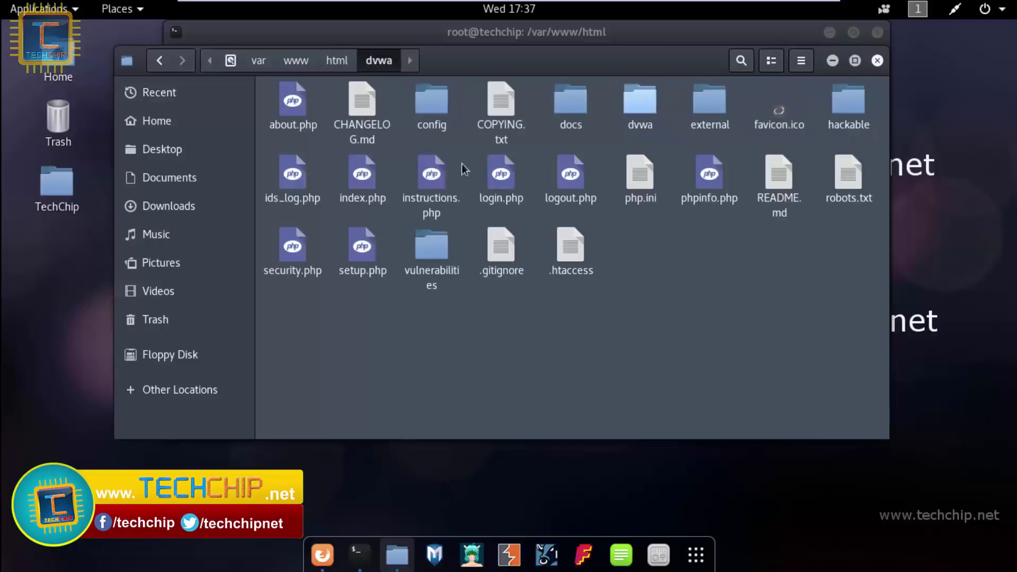
double_click(433, 130)
left_click(299, 108)
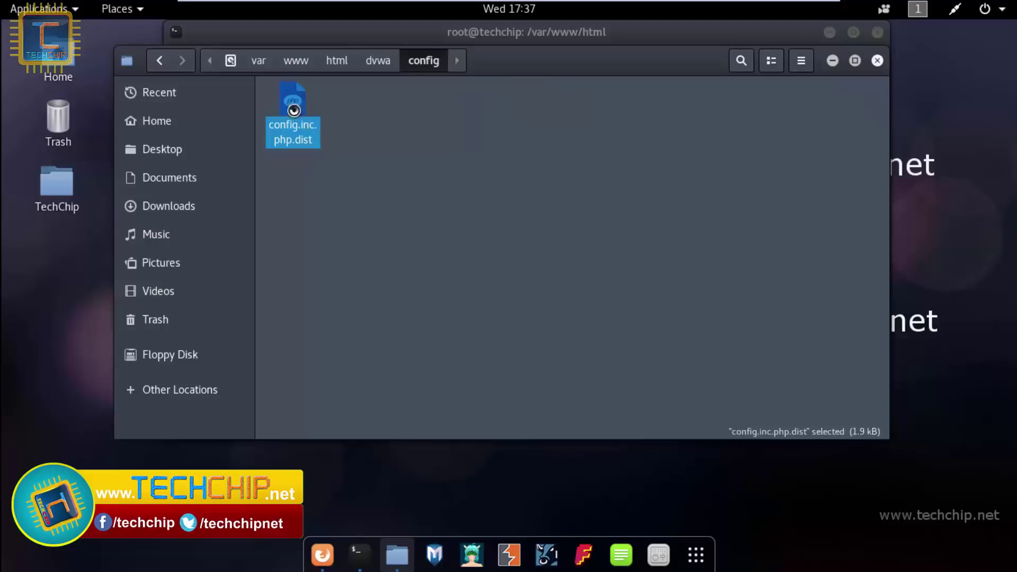
- Open config.inc.php.dist in the text editor and erase the db_password value
double_click(294, 110)
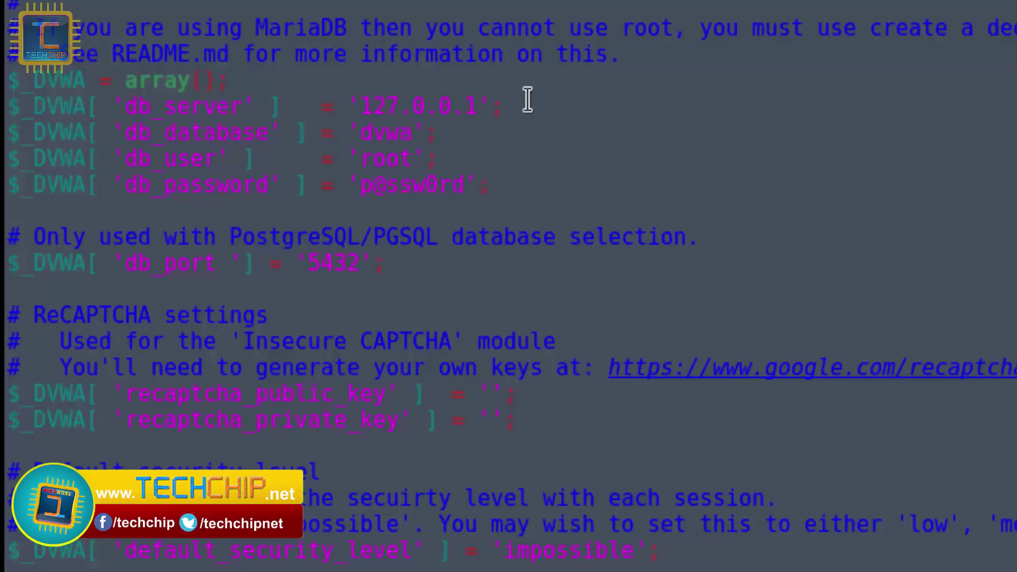
left_click(466, 184)
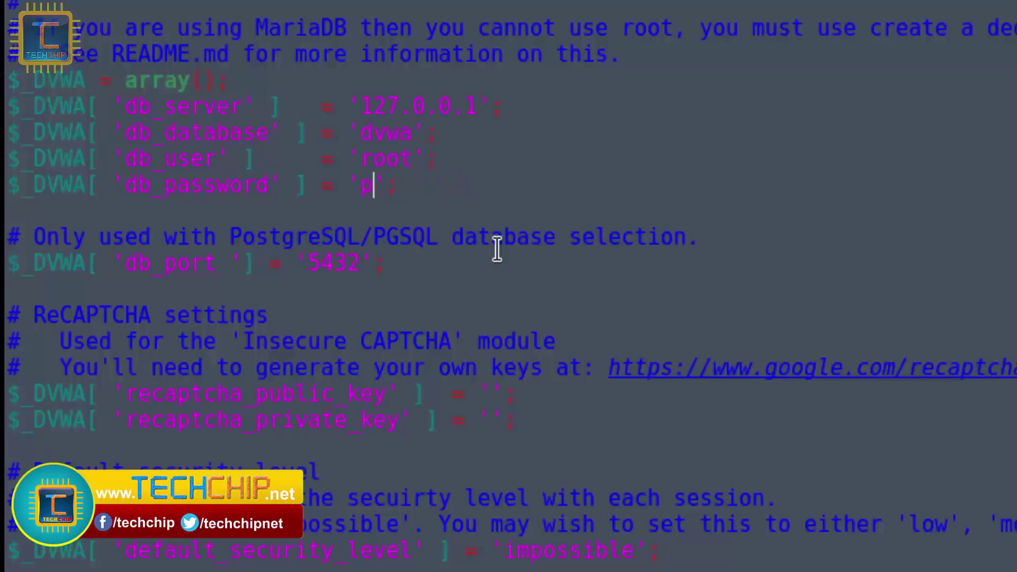
key("BackSpace")
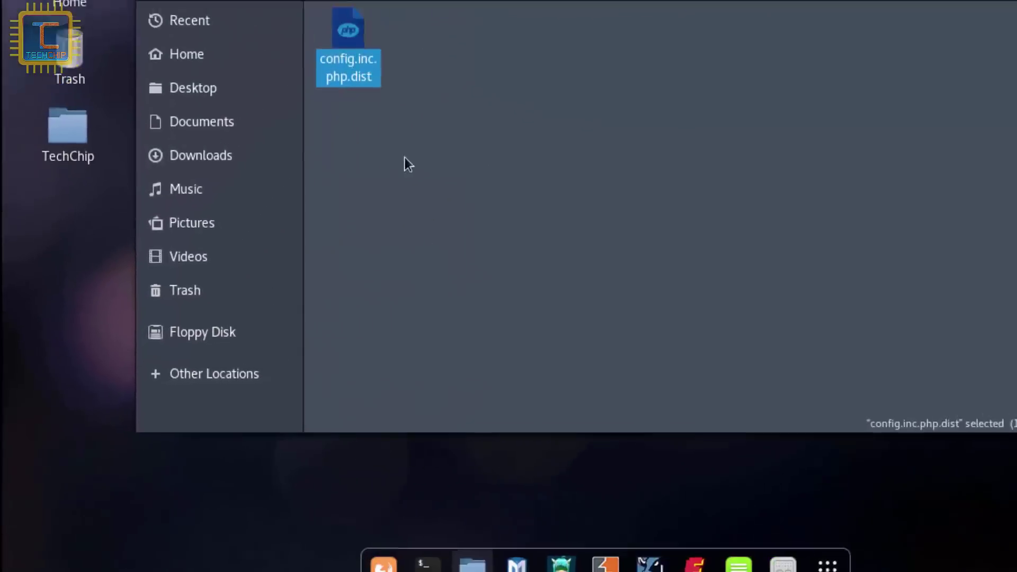
- Strip the .dist extension so the file becomes config.inc.php
key("F2")
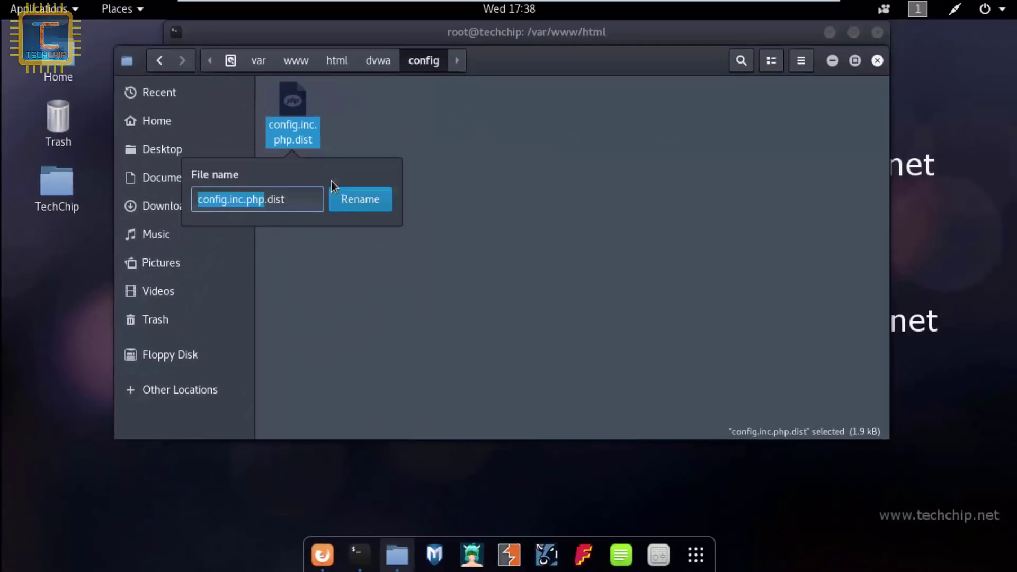
key("End")
key("BackSpace")
key("BackSpace")
key("BackSpace")
key("BackSpace")
key("BackSpace")
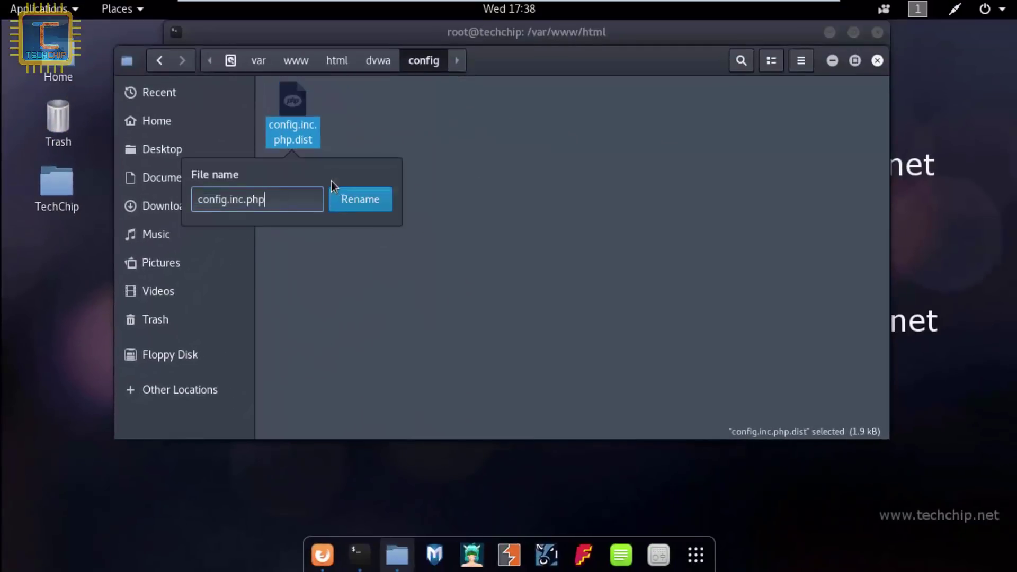
key("Return")
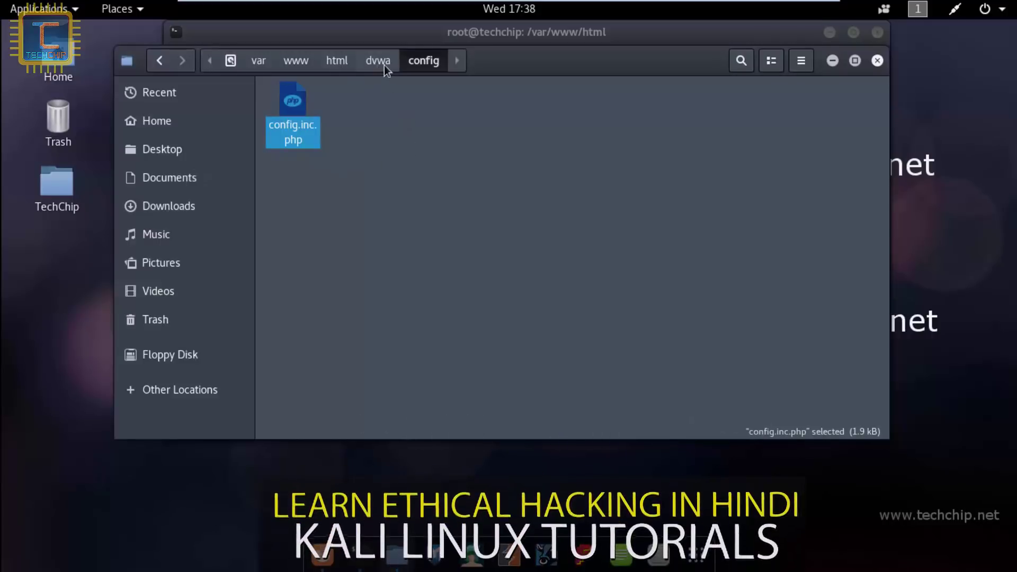
- Check the html folder listing and run chmod -R 777 on dvwa/
left_click(830, 65)
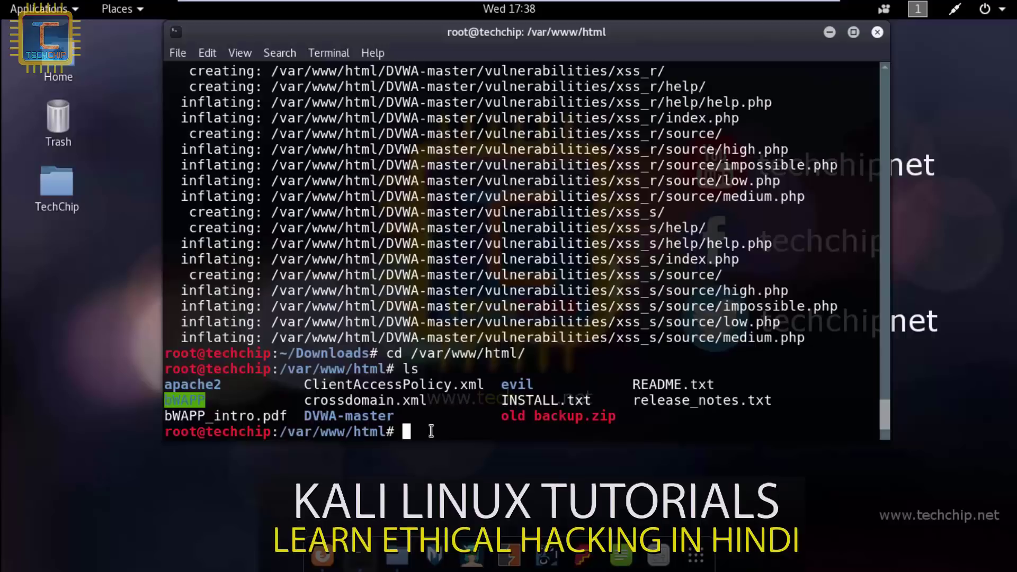
type("ls")
key("Return")
type("c")
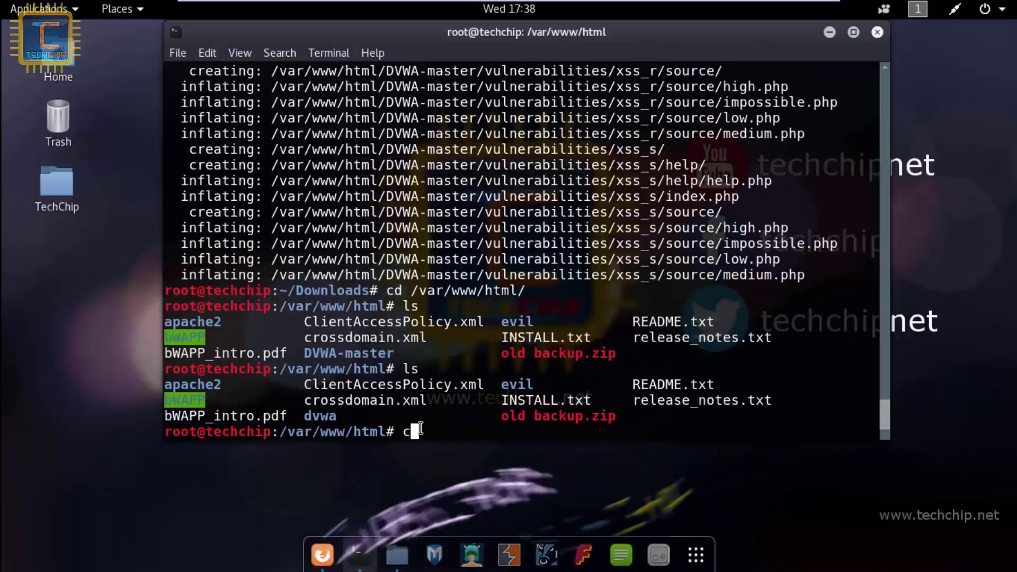
type("h")
type("mod ")
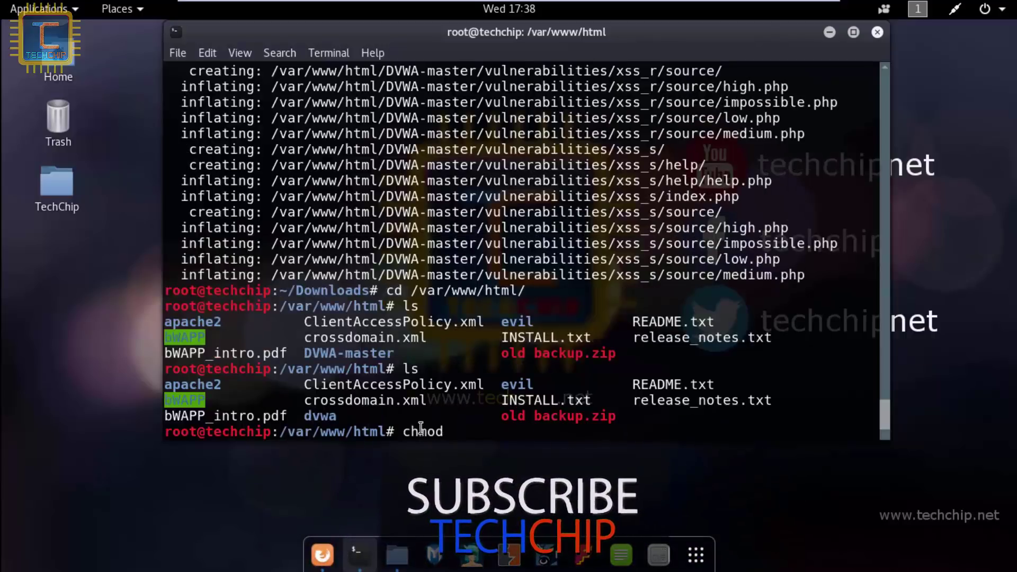
type("-")
type("R 777 d")
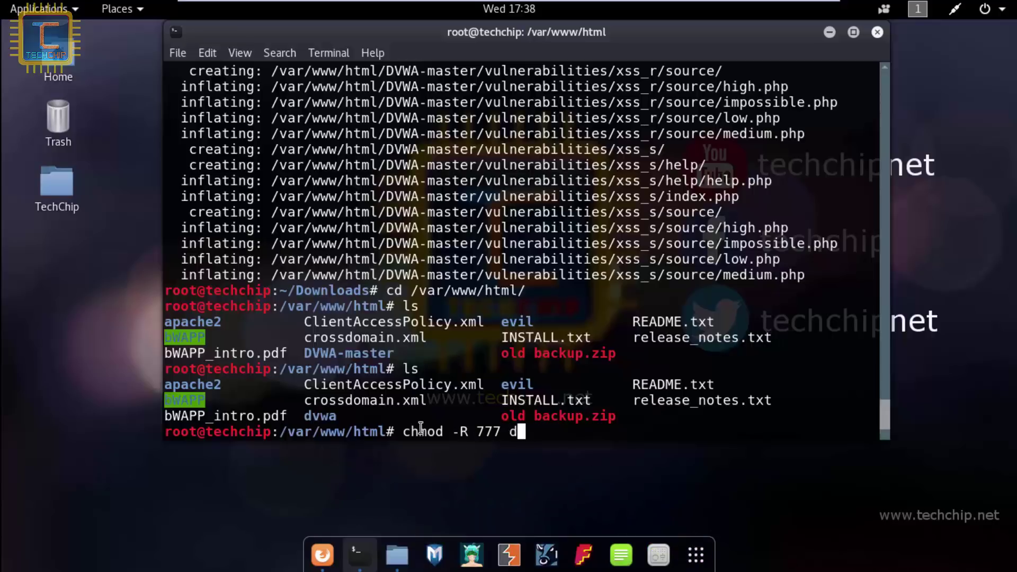
type("vwa/")
key("Return")
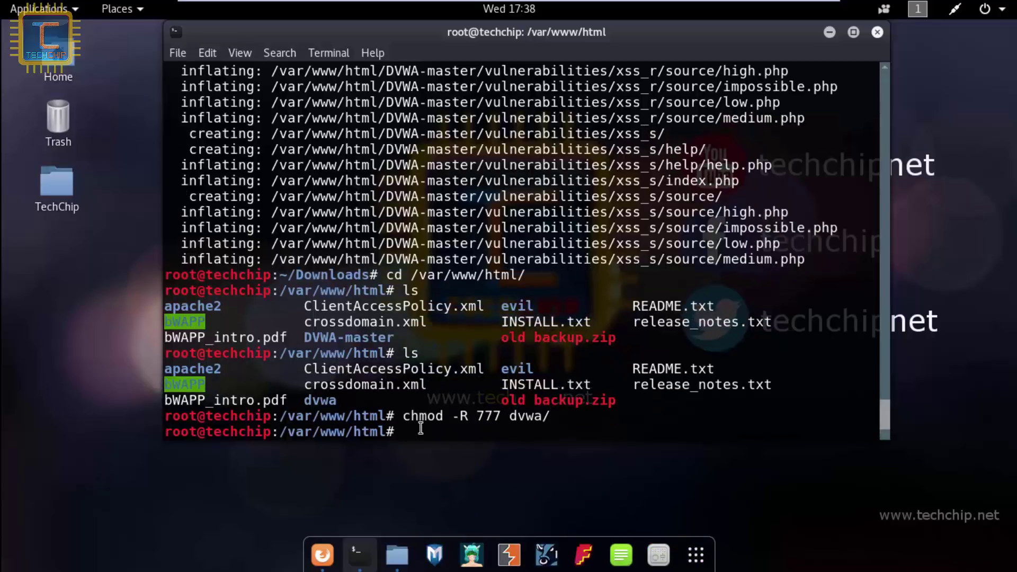
- Start the apache2 and mysql services
type("service")
type(" apache2 st")
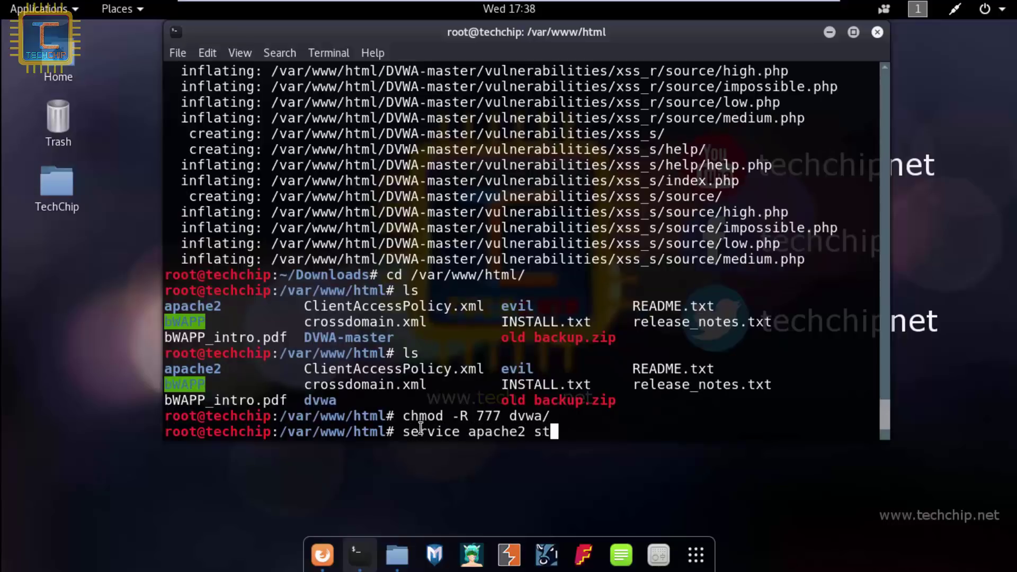
type("art")
key("Return")
type("rvice")
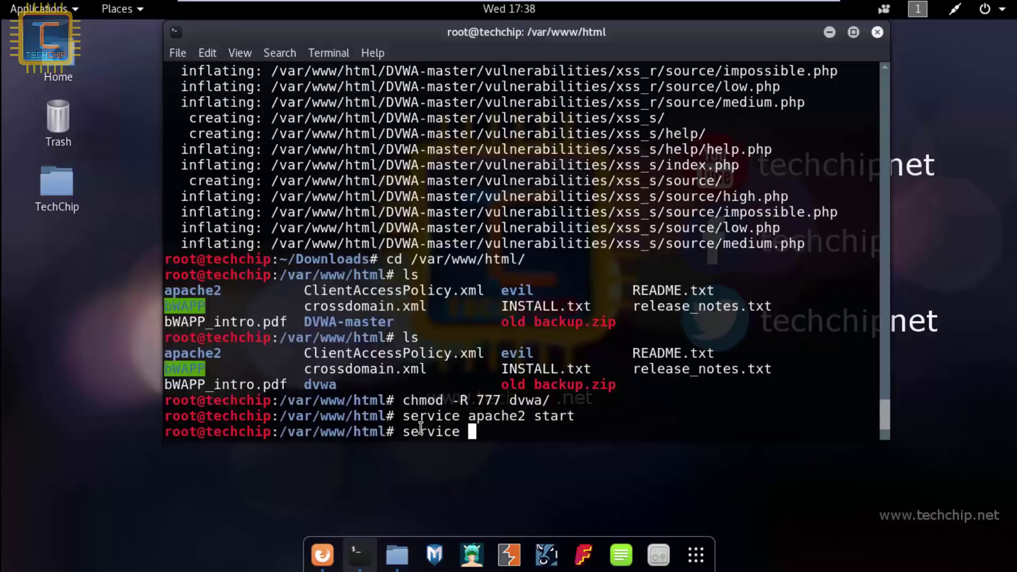
type(" mysql sta")
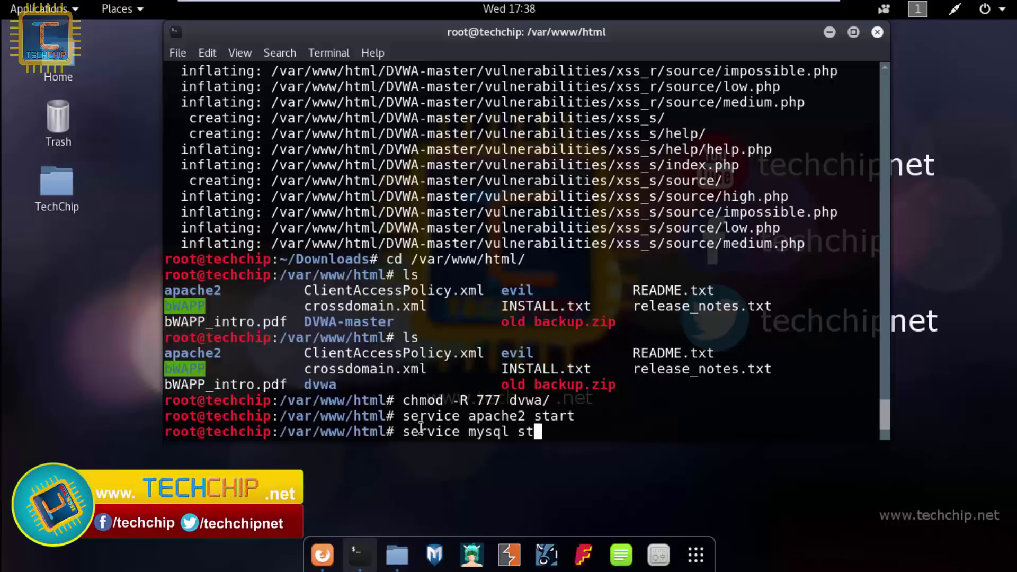
type("rt")
key("Return")
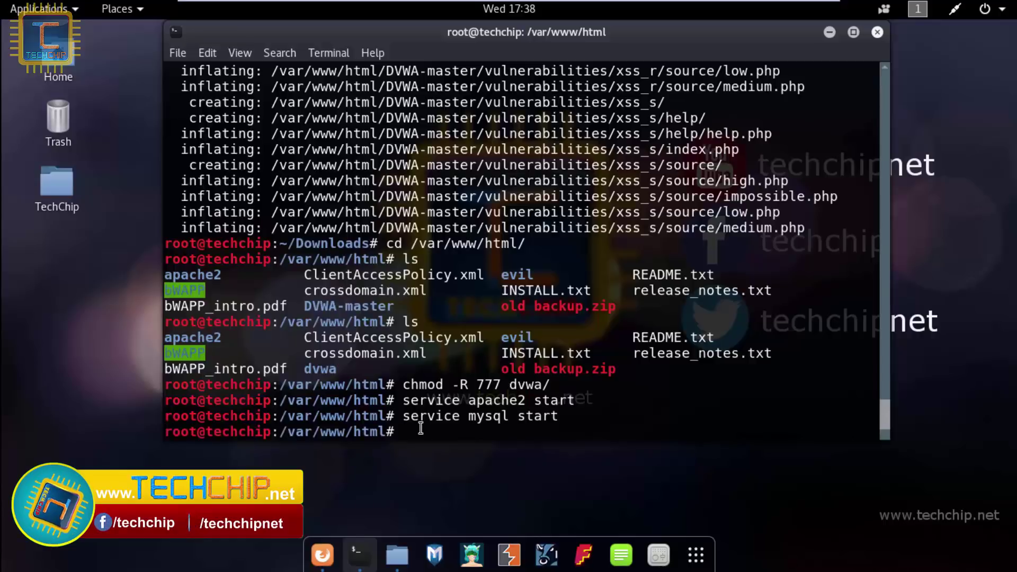
- Load localhost/dvwa in Firefox
left_click(322, 554)
left_click(152, 80)
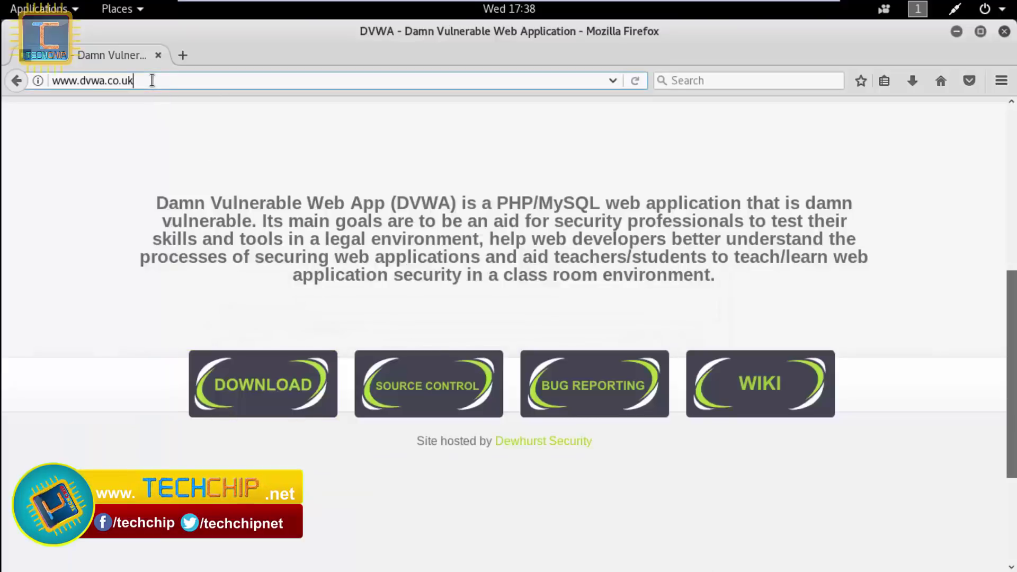
key("ctrl+a")
key("BackSpace")
type("loc")
key("Right")
type("dv")
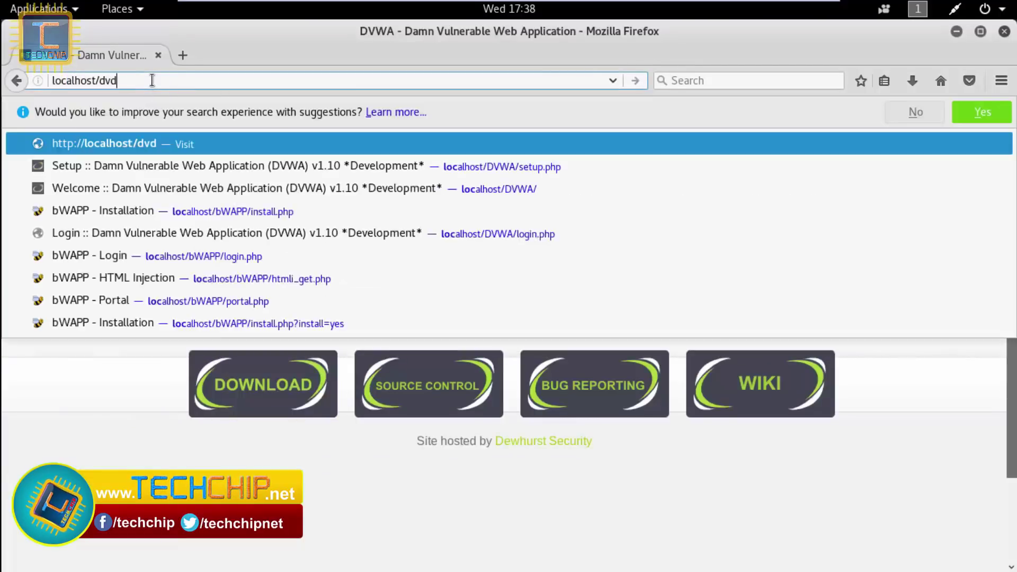
type("wa/")
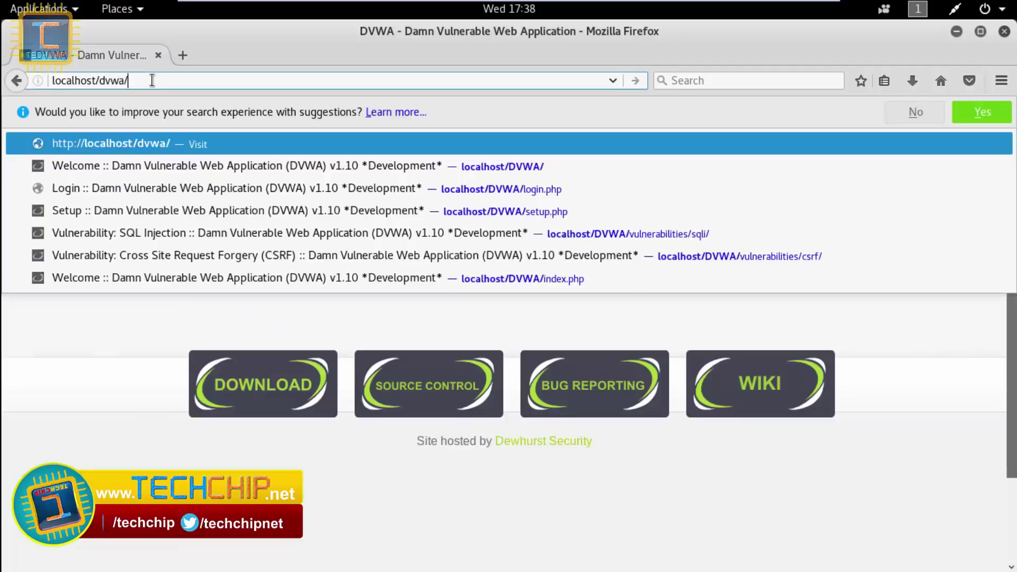
key("Return")
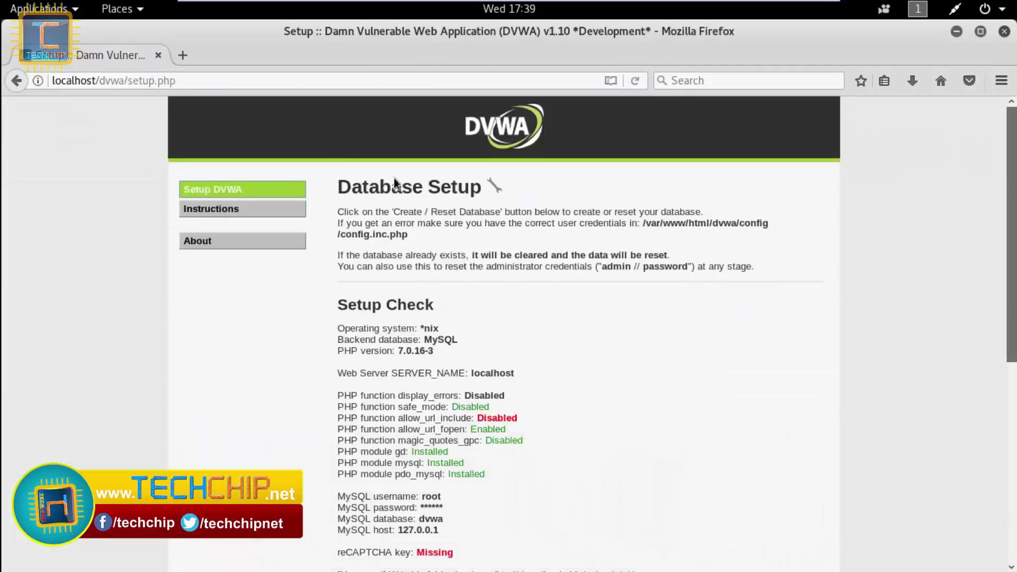
- Create the database with Create / Reset Database on the DVWA setup page
scroll(1014, 214, "down", 1)
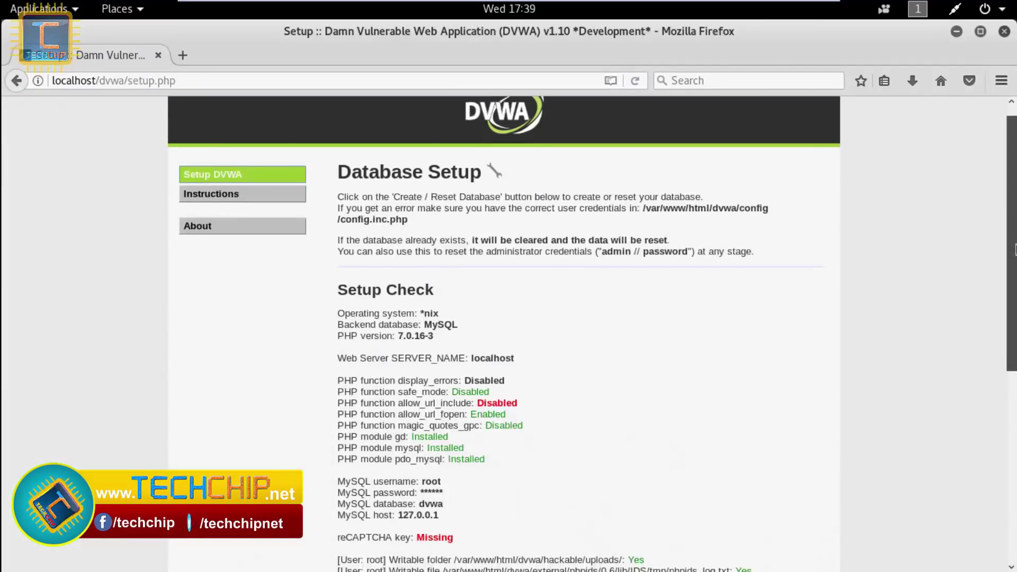
scroll(1014, 318, "down", 5)
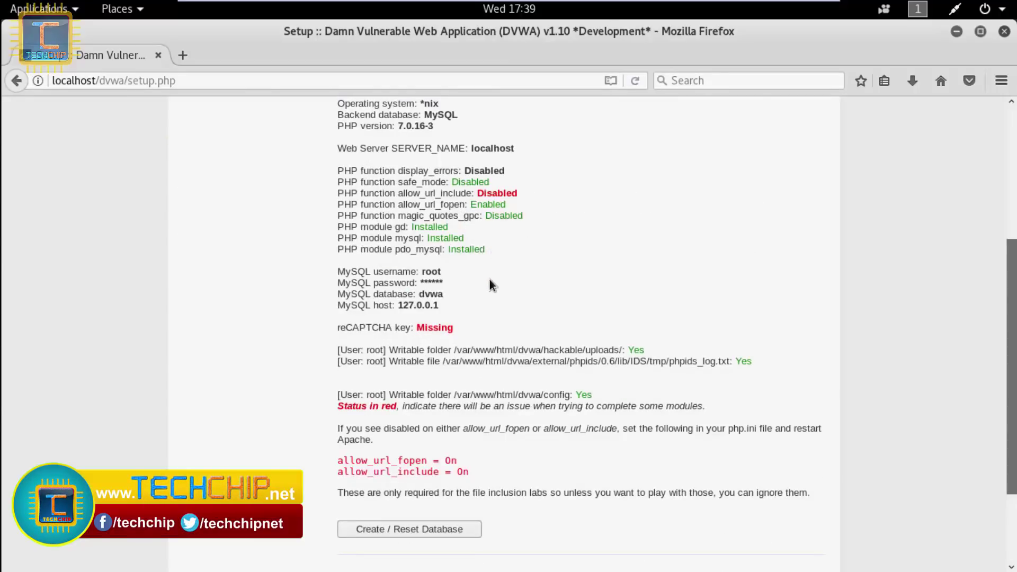
left_click(405, 528)
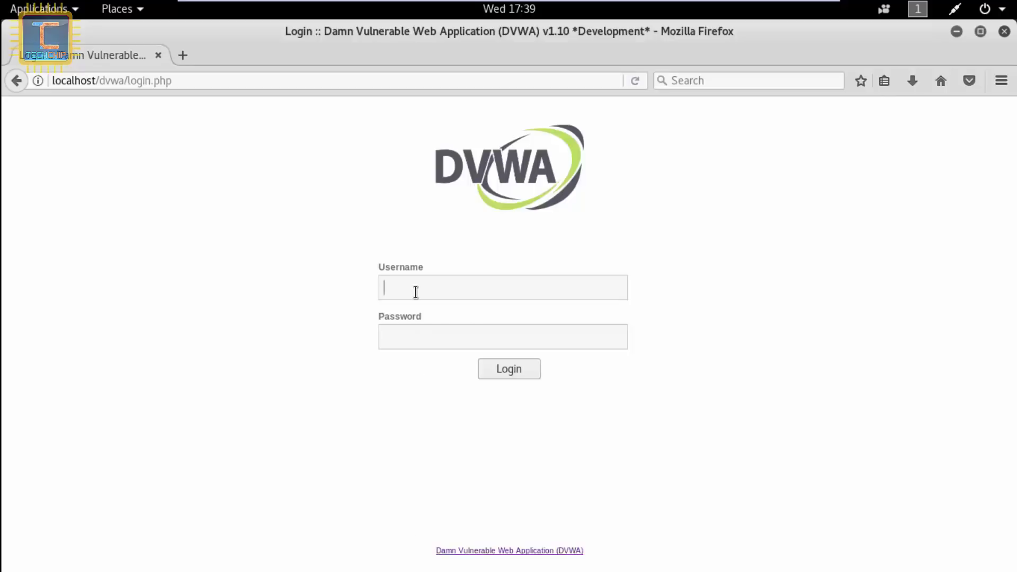
- Log in to DVWA as admin with the default password
type("admin")
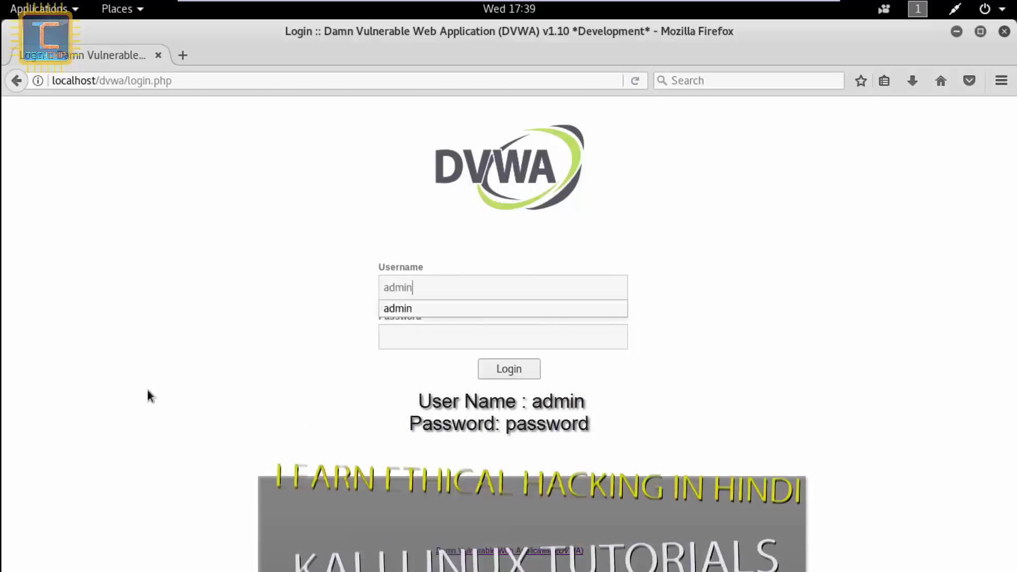
key("Tab")
type("sw")
key("BackSpace")
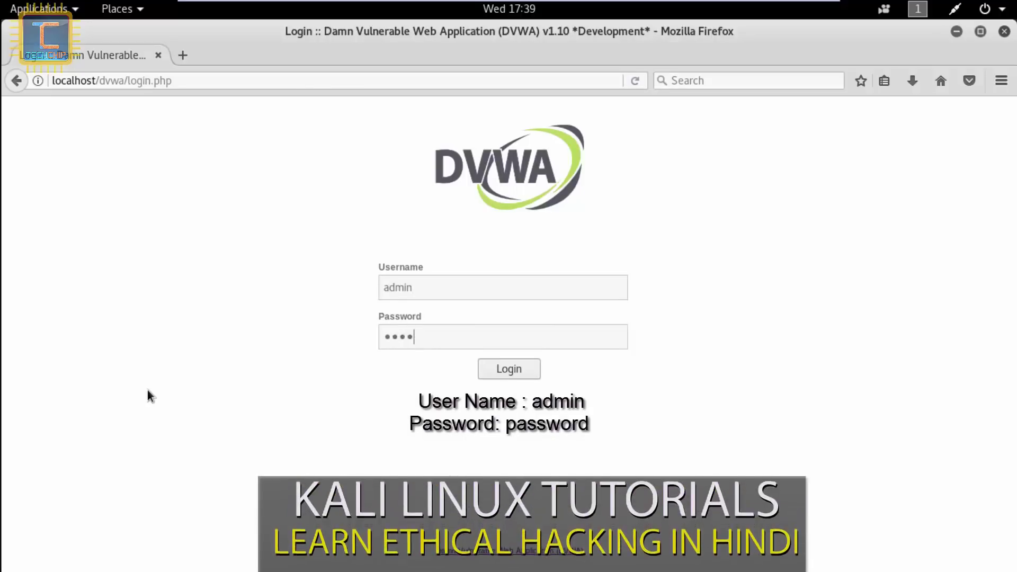
key("BackSpace")
key("BackSpace")
key("BackSpace")
type("passw")
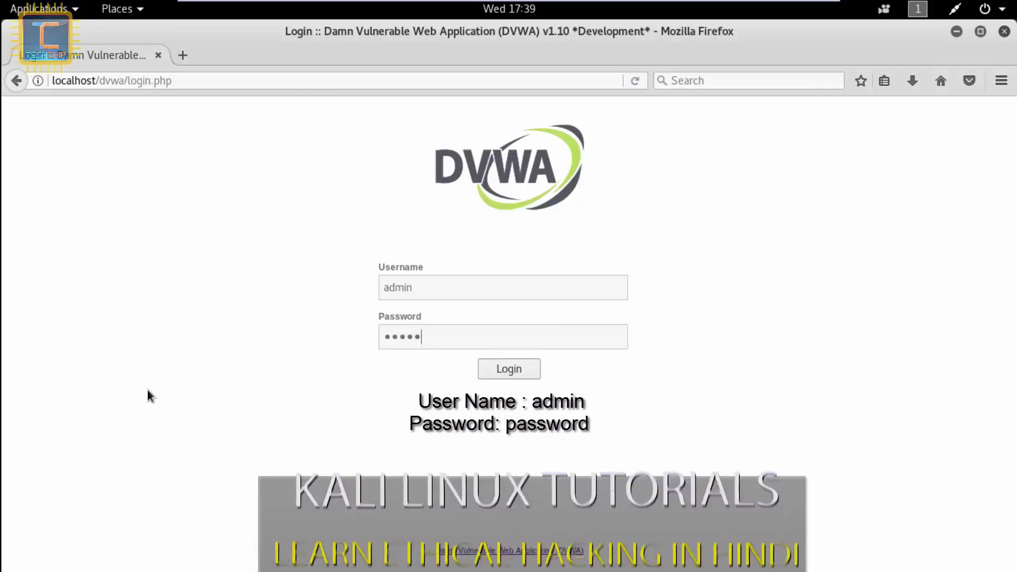
type("ord")
key("Return")
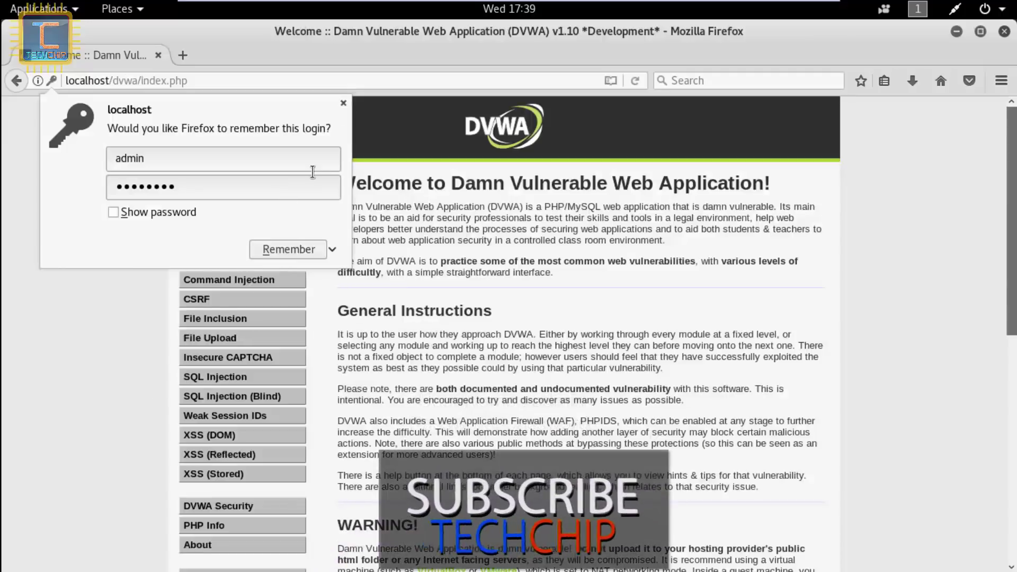
- Dismiss Firefox's save-login prompt and scroll through the DVWA welcome page
left_click(344, 103)
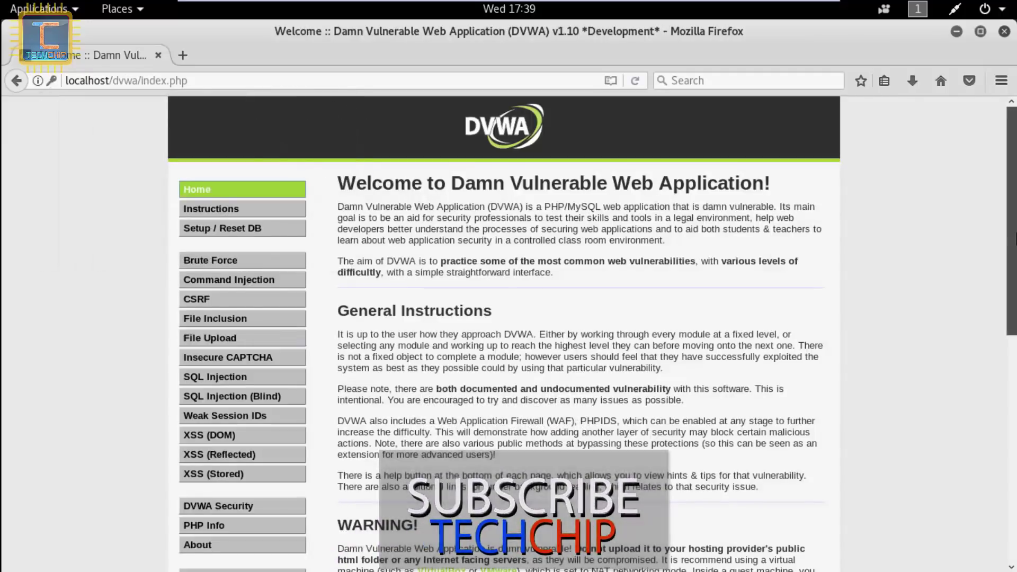
scroll(1014, 291, "down", 4)
scroll(1014, 292, "down", 2)
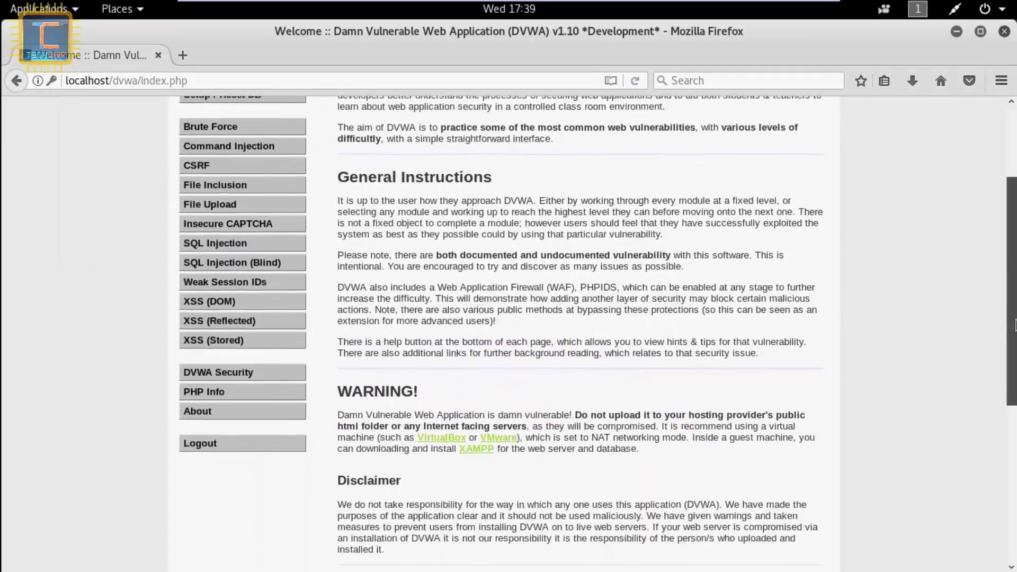
scroll(1014, 303, "up", 3)
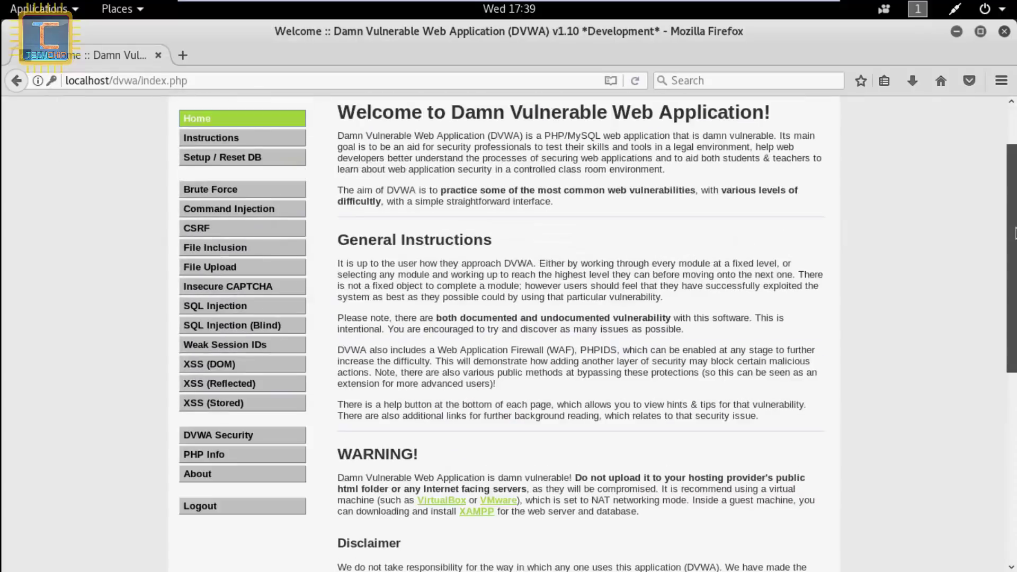
scroll(763, 240, "up", 1)
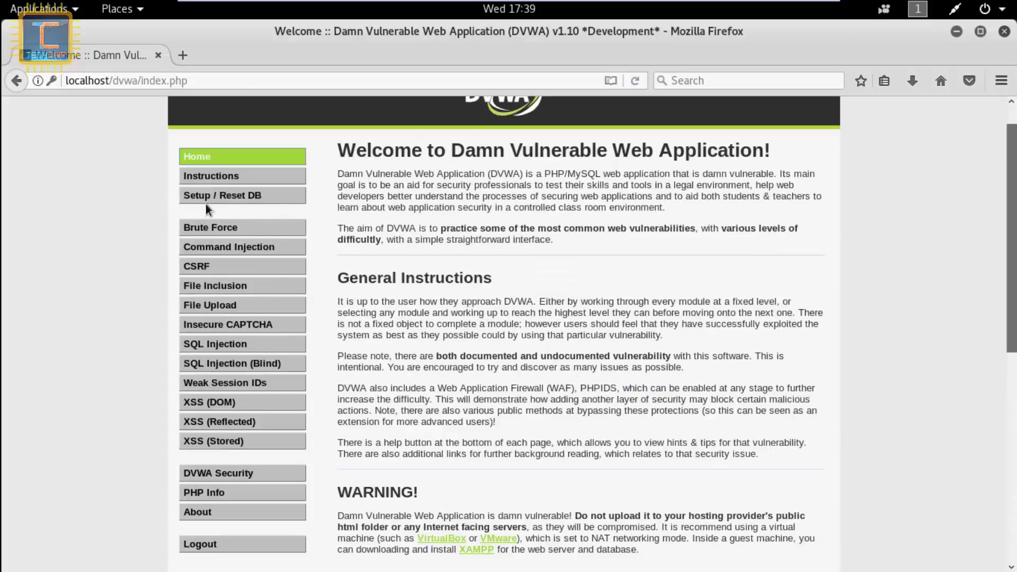
- Look through the Instructions and Setup pages, then go to DVWA Security
left_click(206, 177)
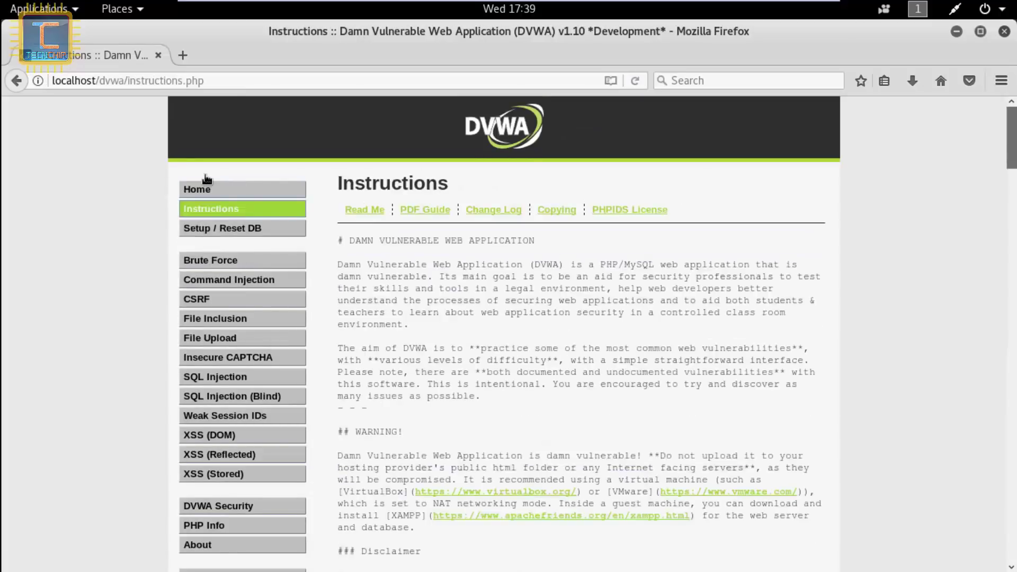
left_click(217, 229)
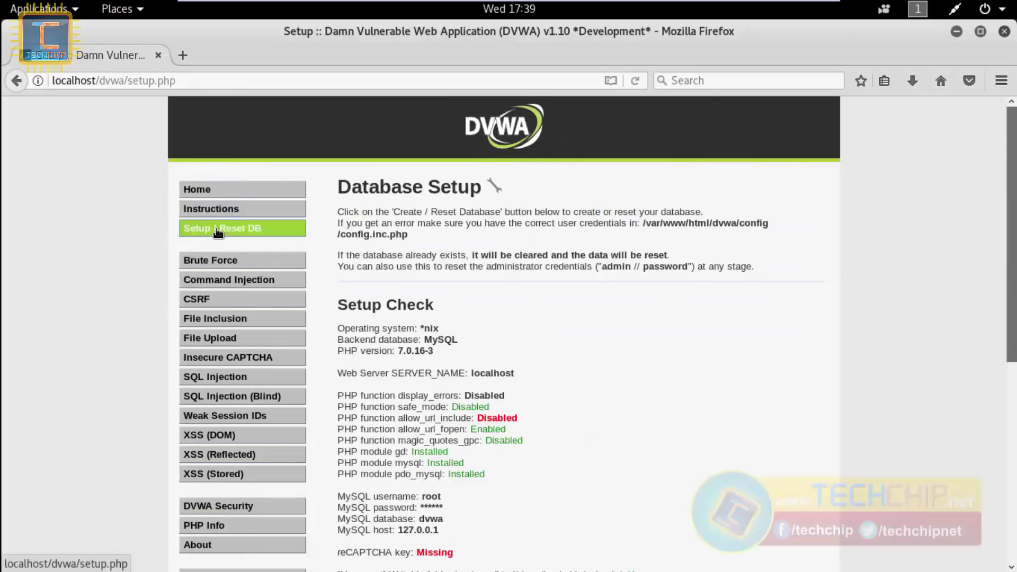
left_click(220, 507)
scroll(635, 351, "down", 5)
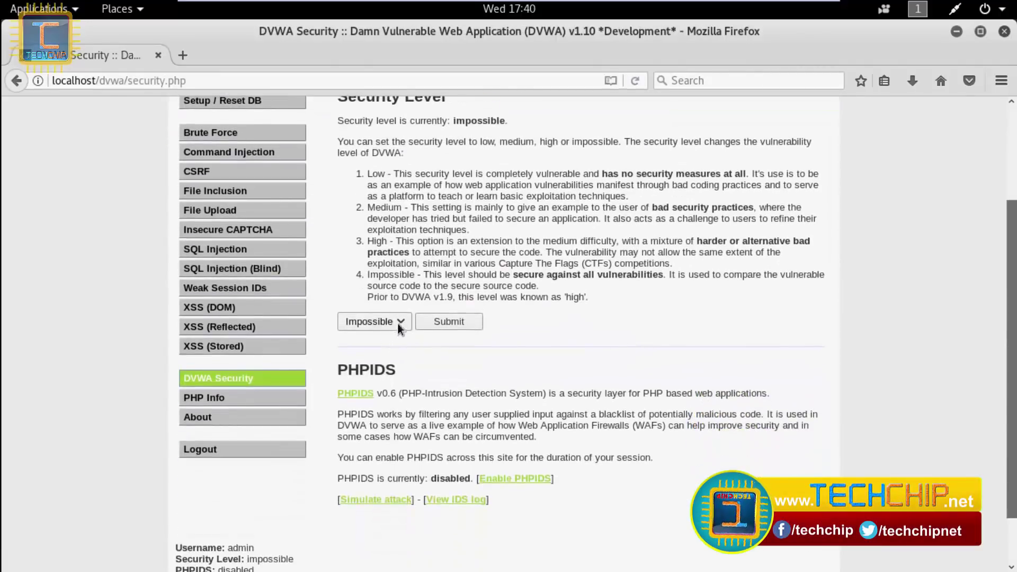
- Set the DVWA security level to Low and submit it
left_click(398, 323)
left_click(278, 496)
scroll(279, 496, "down", 2)
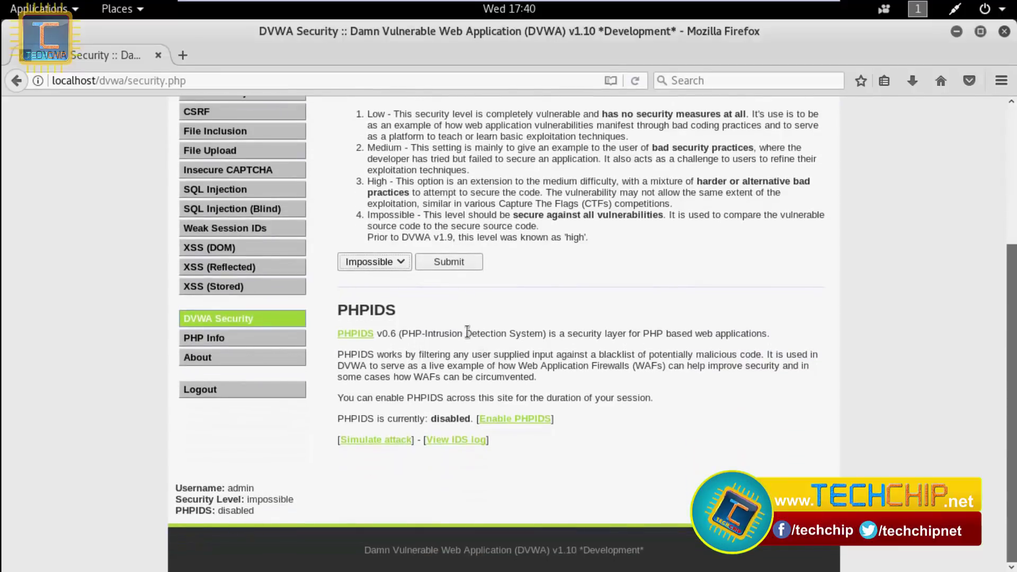
left_click(402, 264)
left_click(375, 273)
left_click(448, 261)
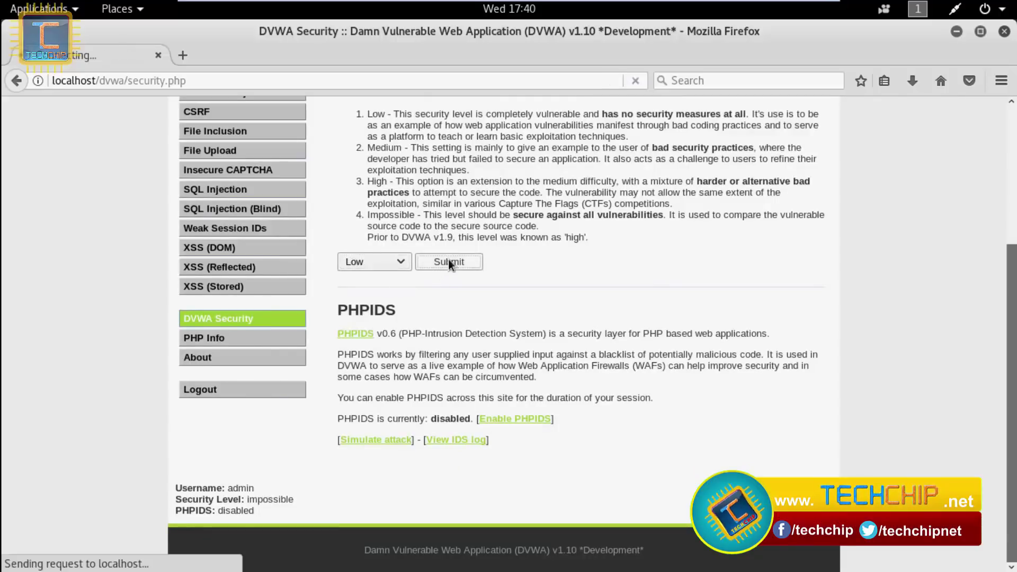
- Open the Insecure CAPTCHA page, which reports the missing reCAPTCHA API key
scroll(598, 405, "down", 5)
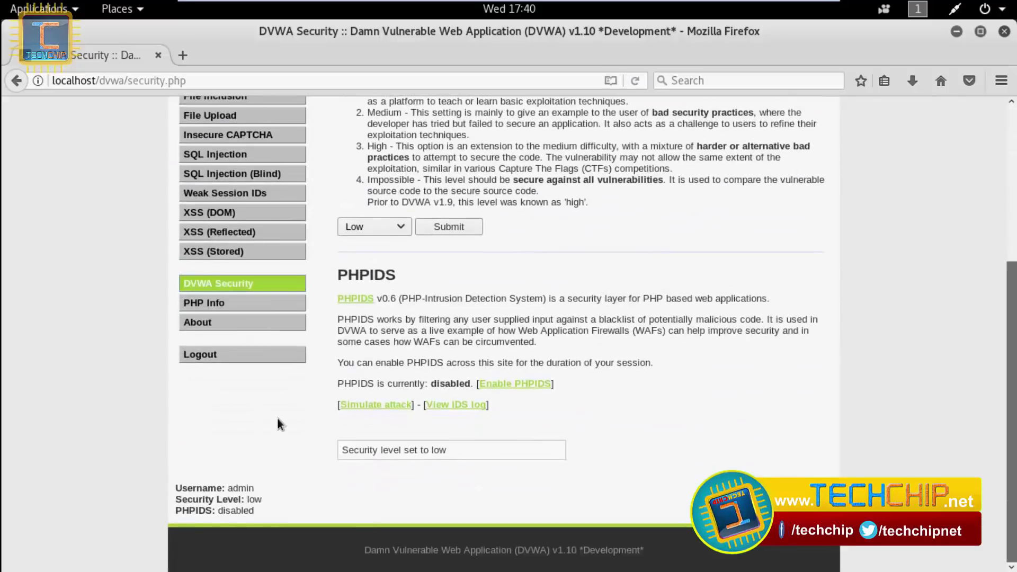
scroll(277, 418, "up", 5)
left_click(238, 349)
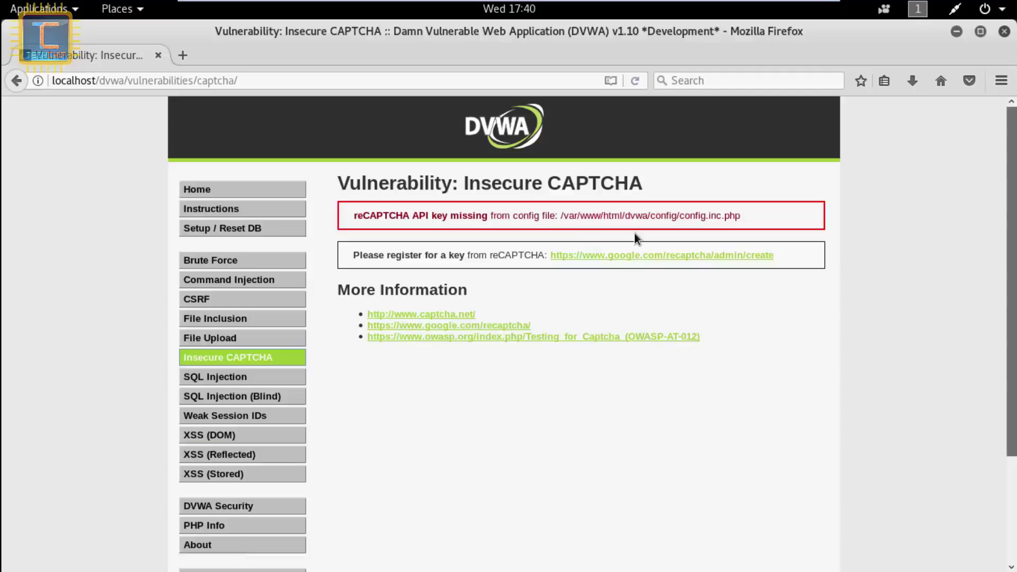
left_click(957, 32)
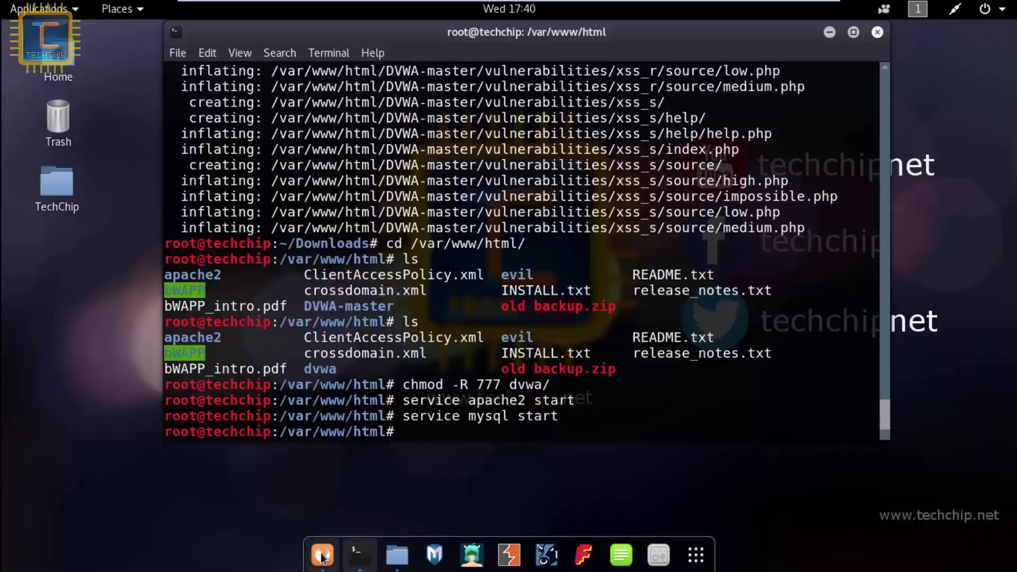
left_click(322, 554)
left_click(398, 555)
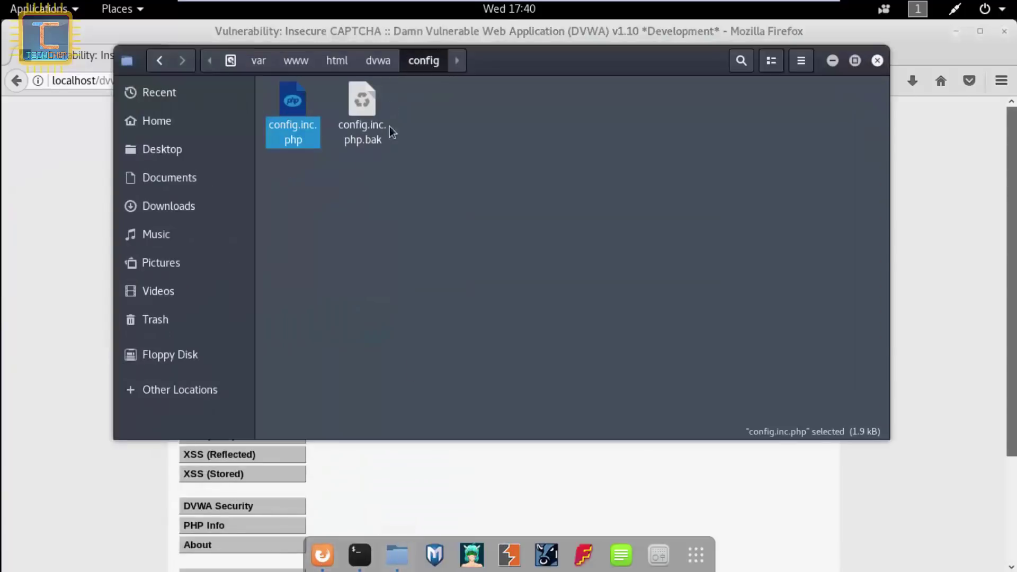
double_click(289, 112)
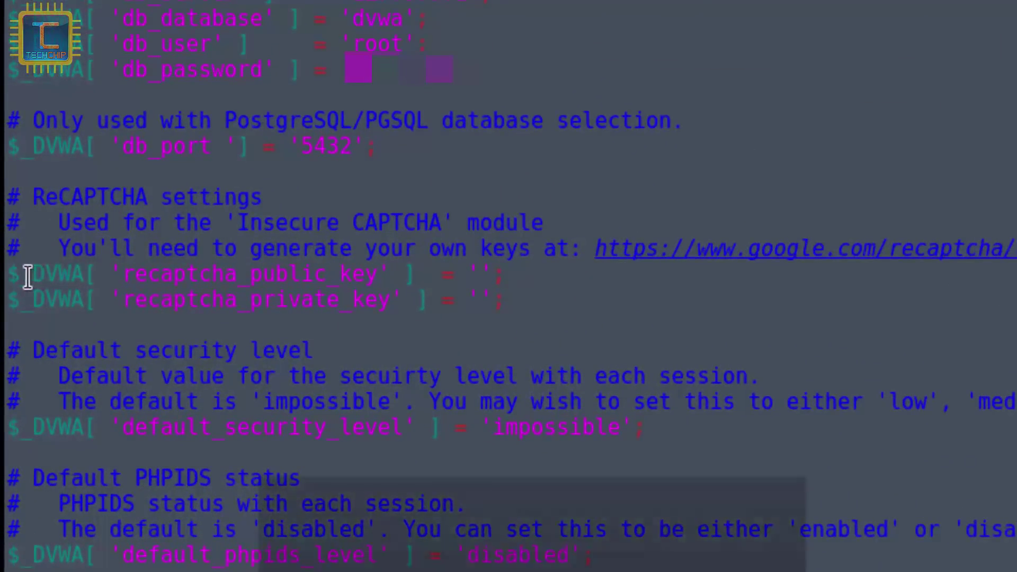
left_click_drag(31, 277, 673, 301)
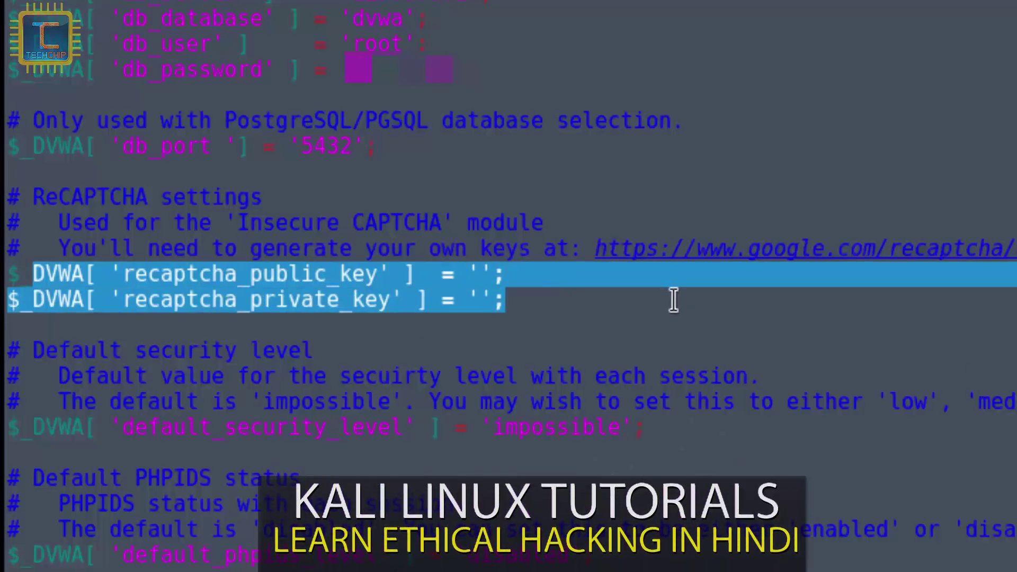
left_click(673, 301)
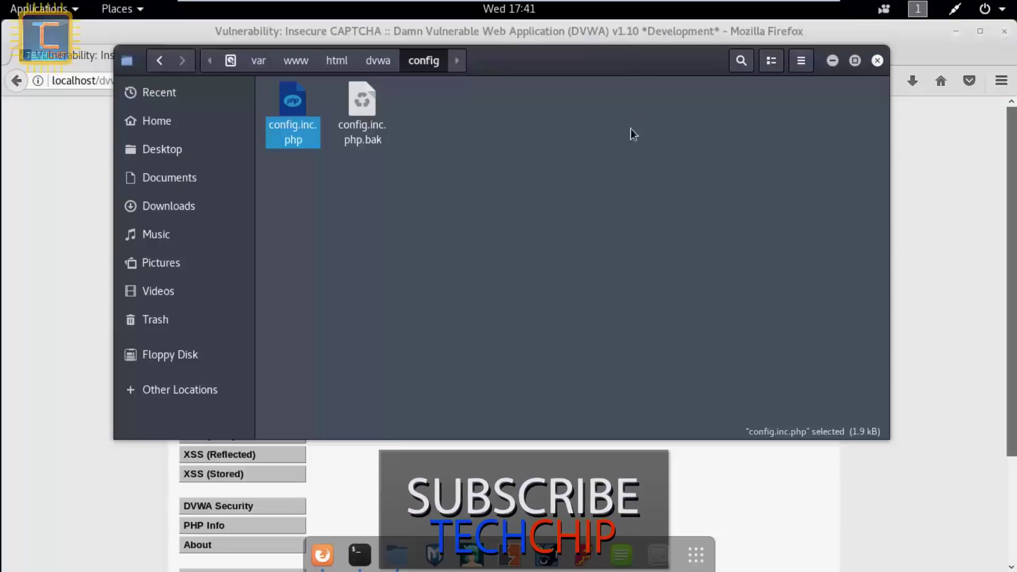
left_click(630, 129)
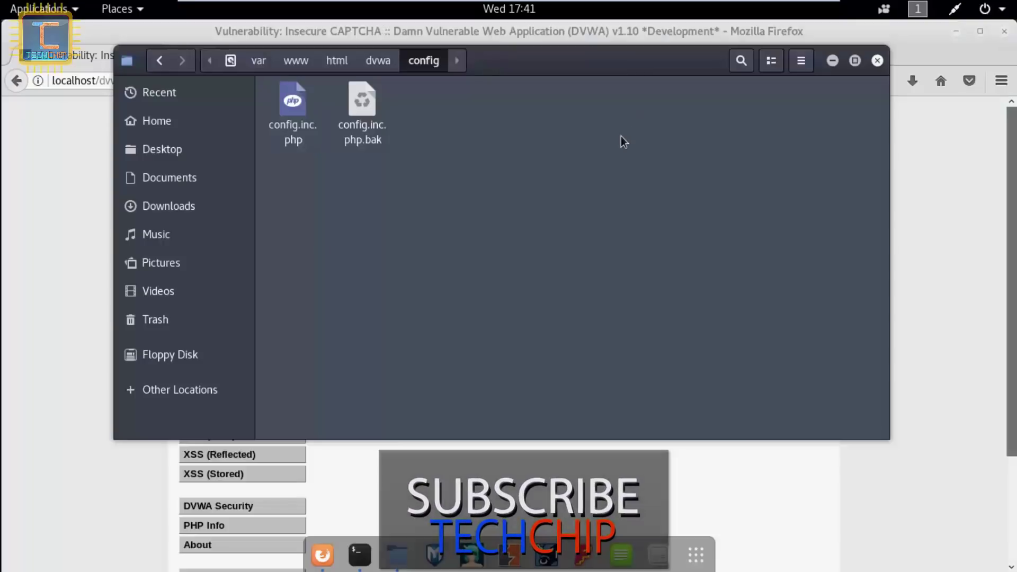
- Close the file manager and submit a ping of techchip.net on DVWA's Command Injection page
left_click(877, 60)
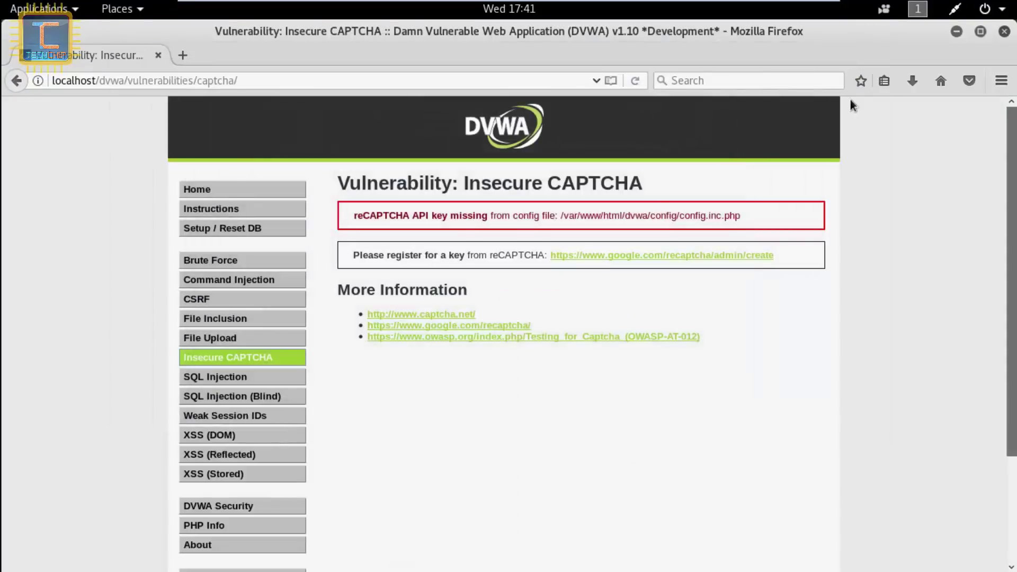
left_click(240, 285)
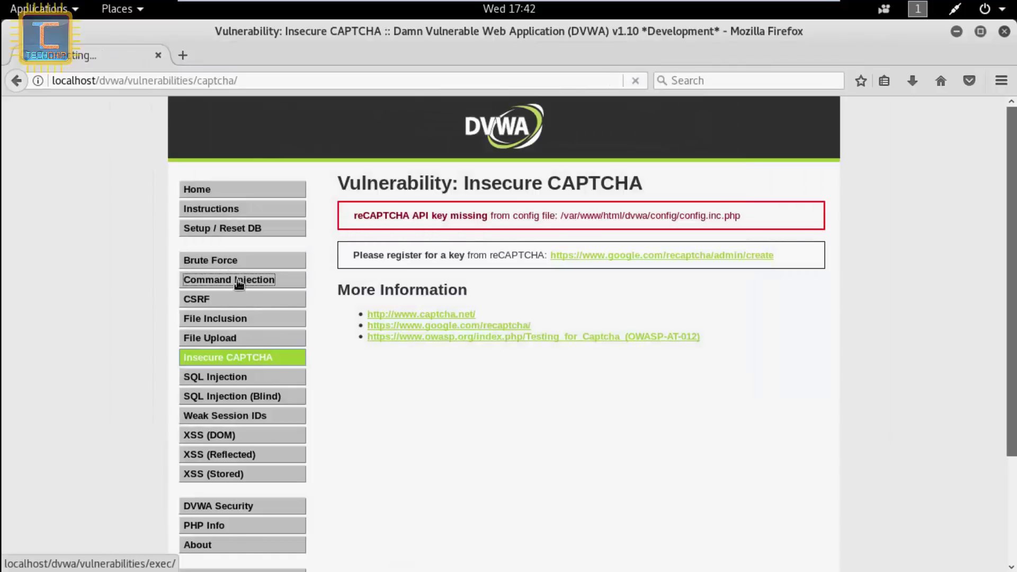
left_click(481, 244)
type("techchip.ne")
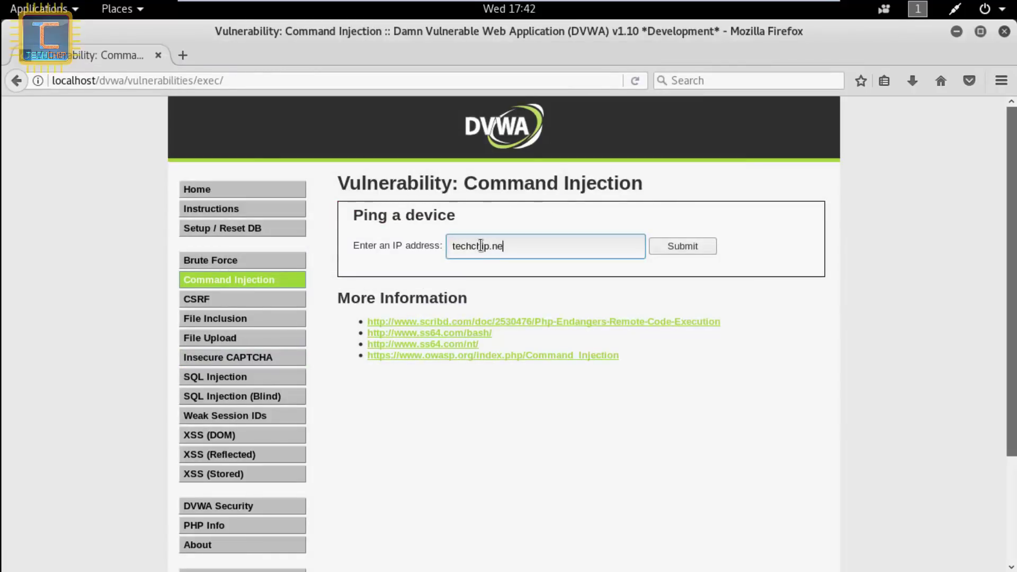
type("t")
key("Return")
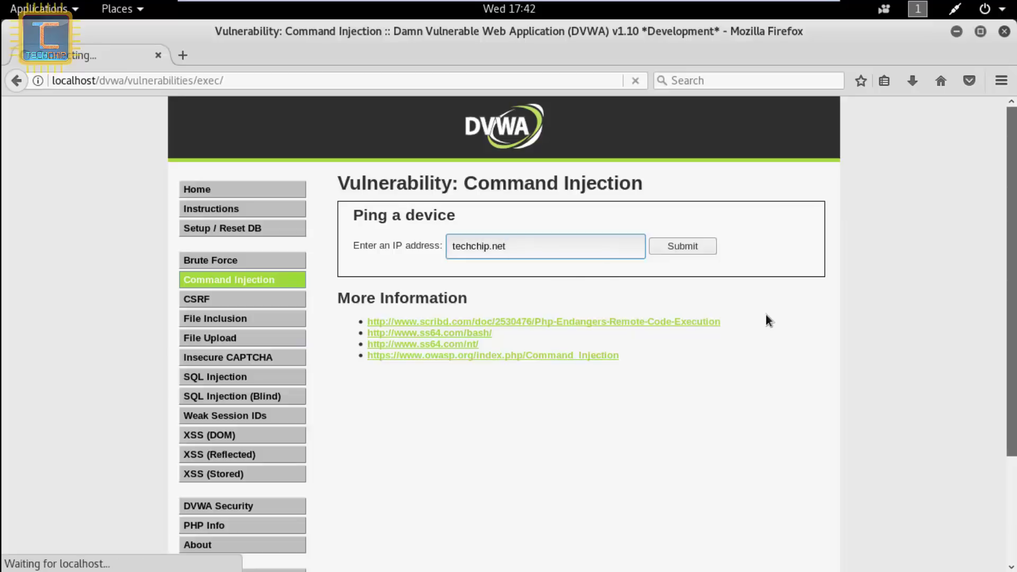